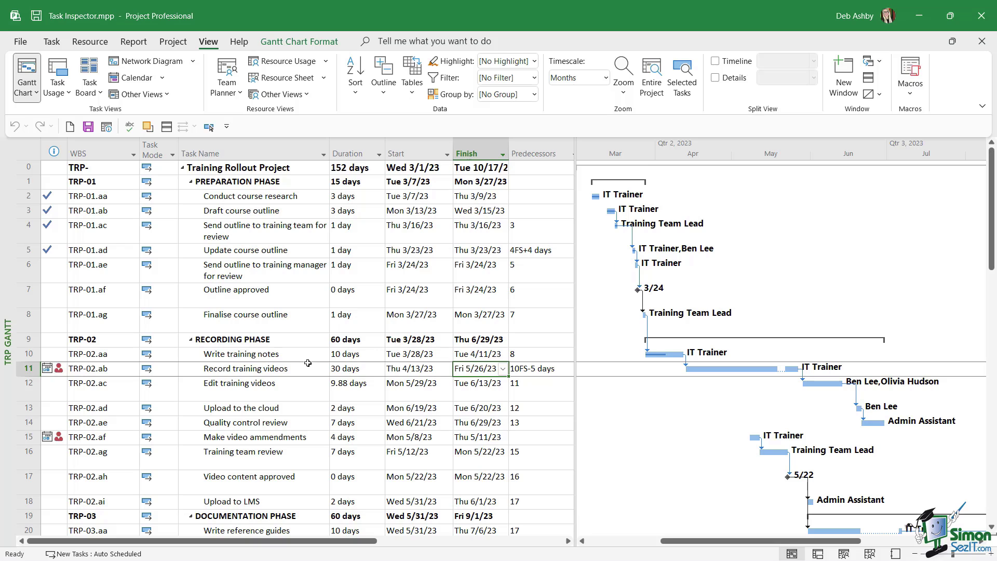
Open Fix in Task Inspector for Record training videos to see its IT Trainer overallocation
scroll(294, 335, "down", 3)
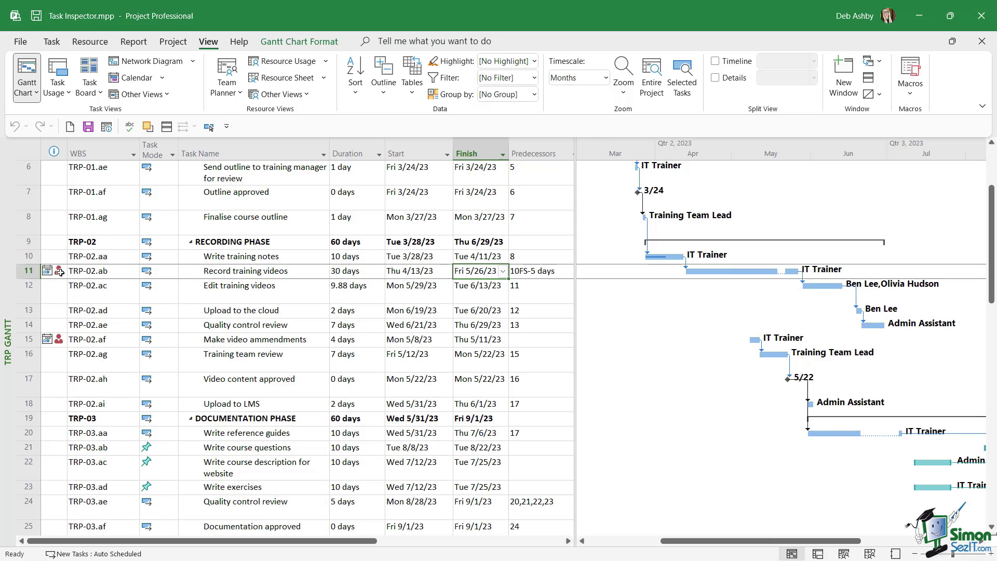
mouse_move(60, 272)
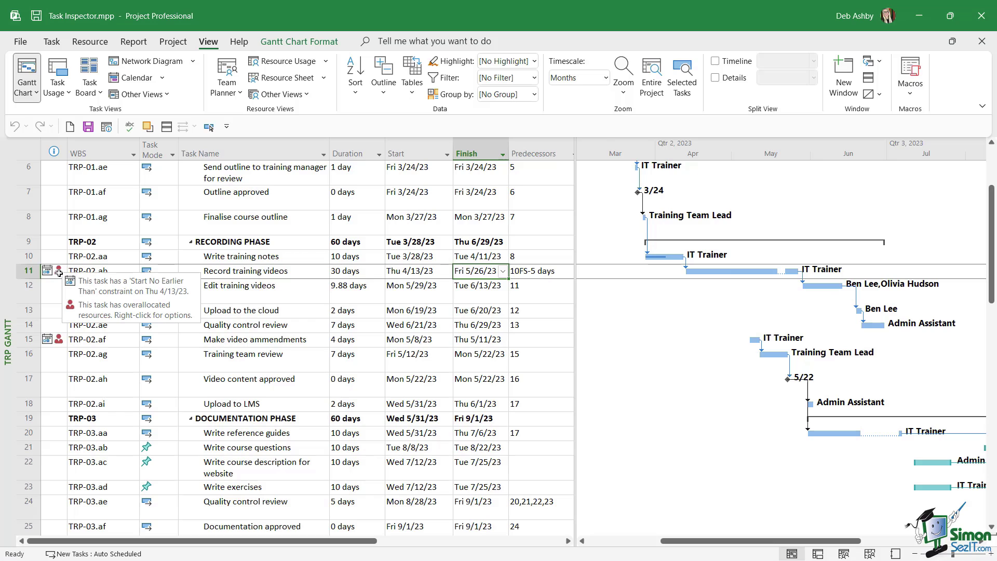
left_click(29, 270)
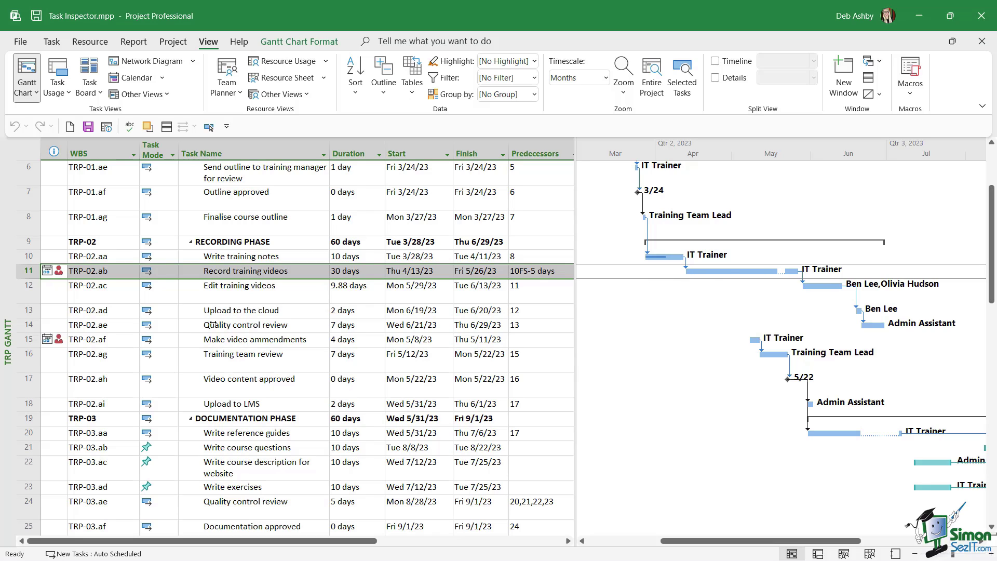
left_click(27, 340)
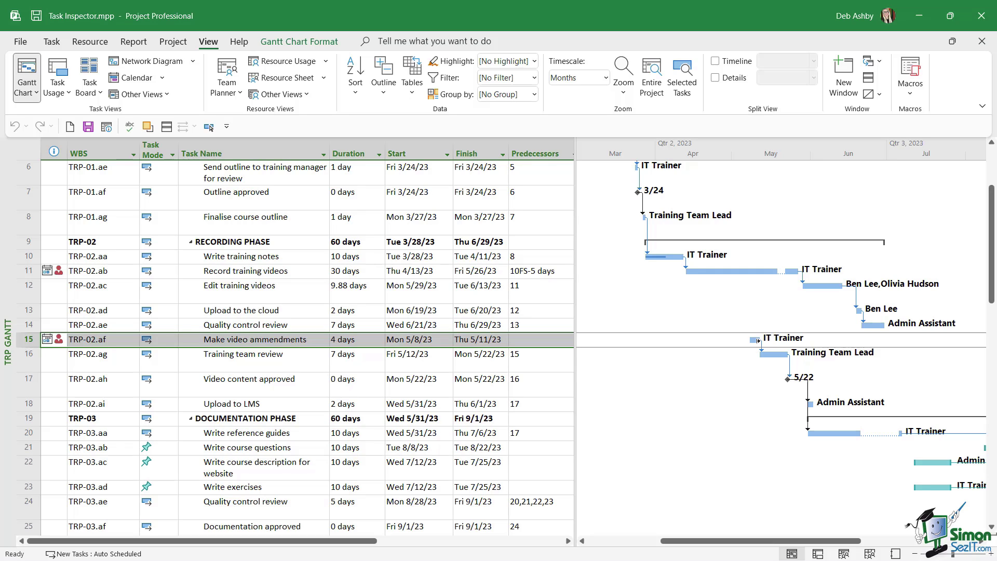
left_click(29, 270)
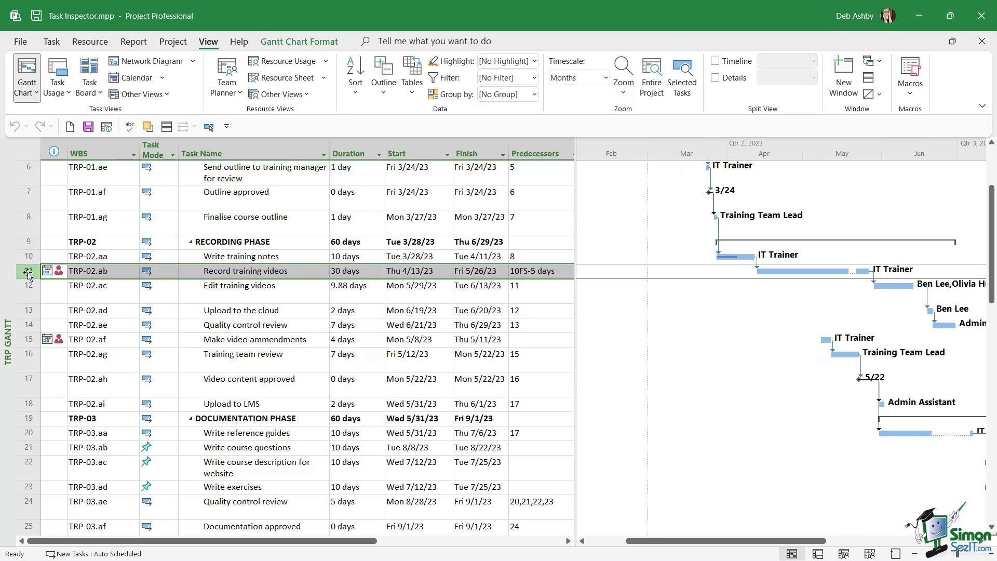
right_click(30, 273)
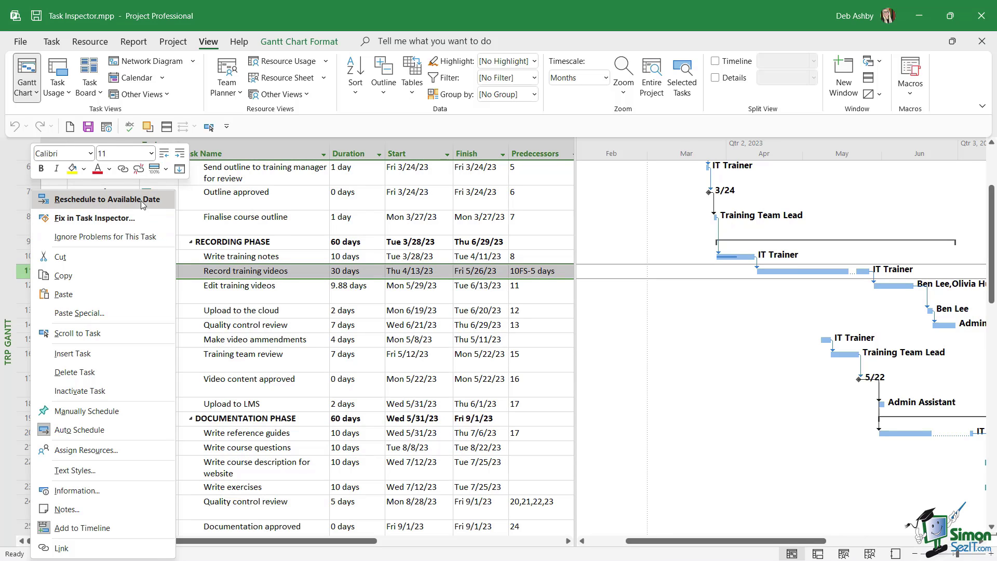
left_click(108, 221)
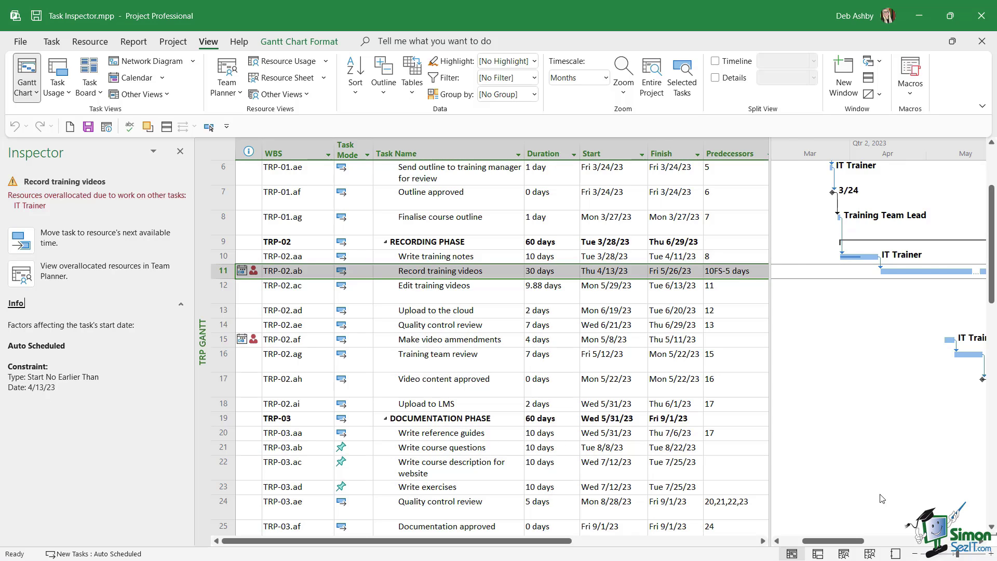
Move tasks 11 and 14 to their resources' next available time from the Inspector
scroll(882, 499, "right", 3)
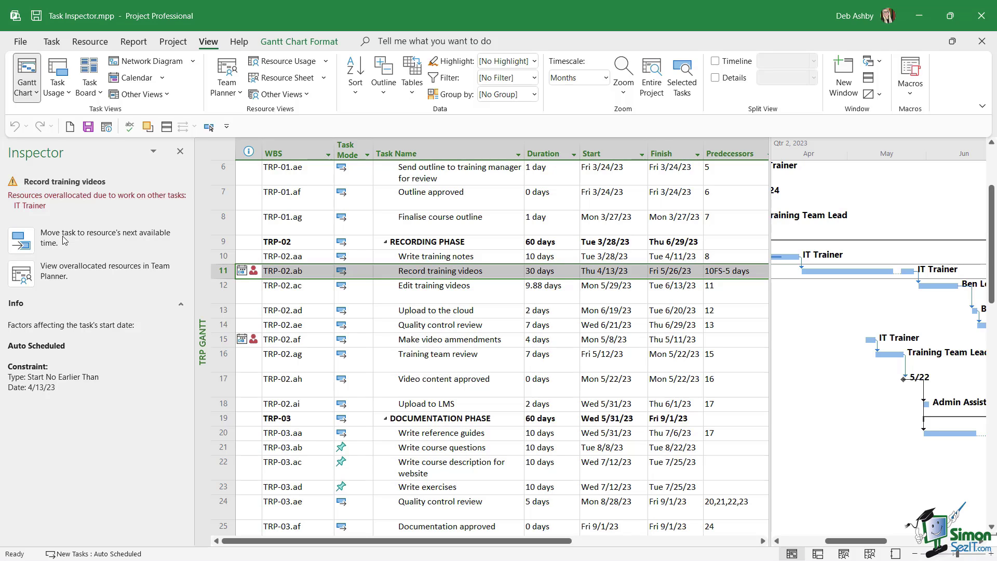
left_click(21, 242)
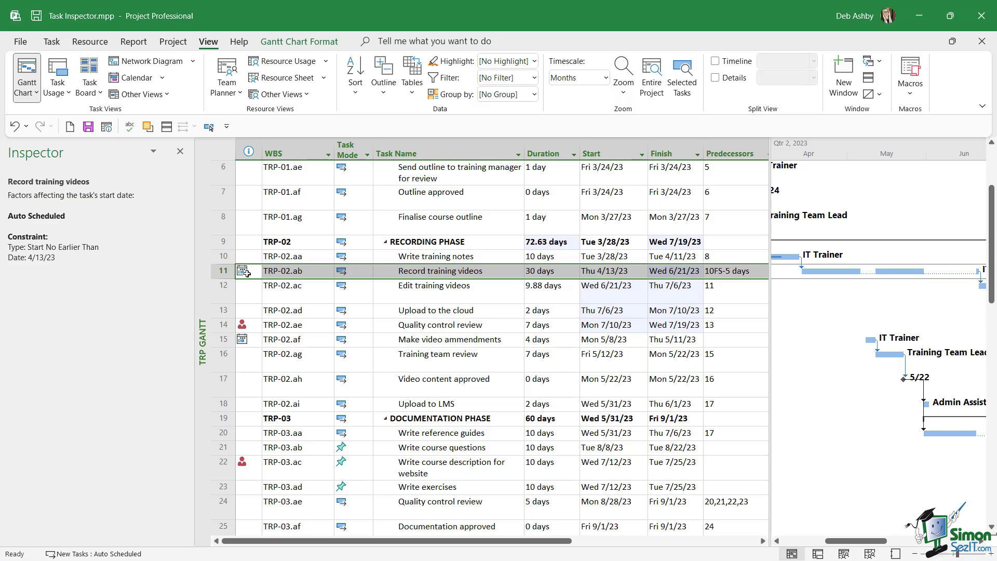
left_click(220, 326)
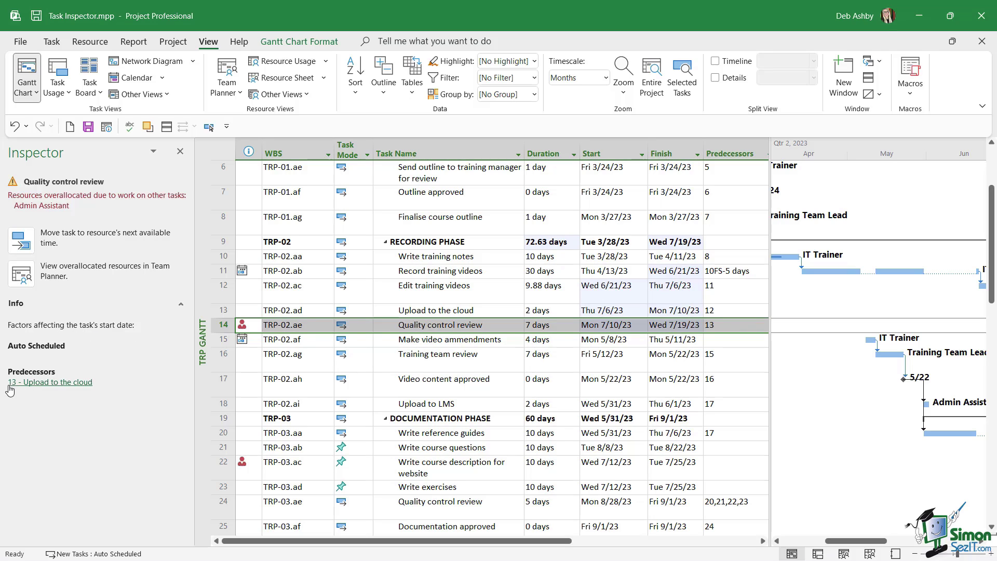
left_click(73, 383)
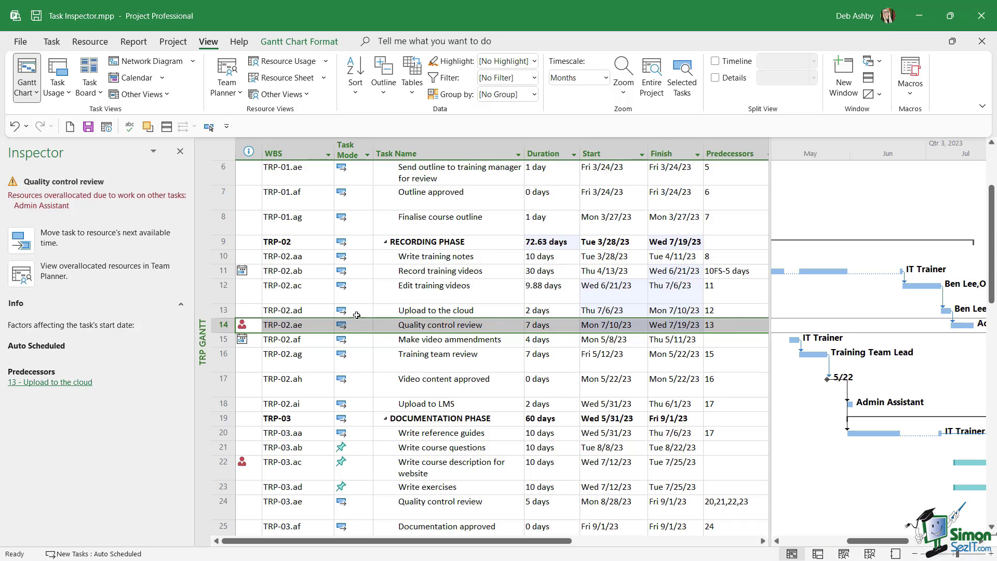
left_click(23, 246)
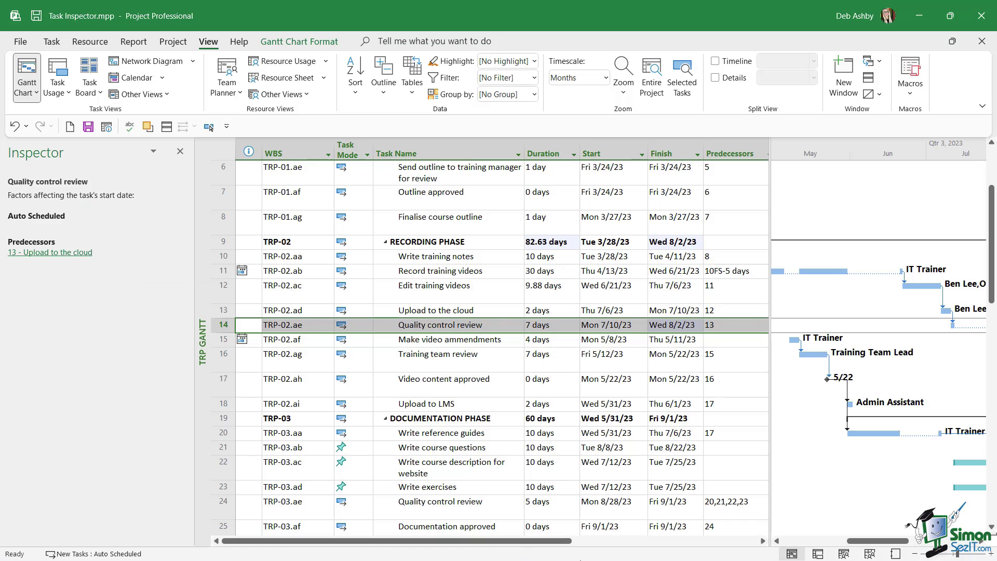
Scroll through the Gantt chart to review the rescheduled task bars
left_click_drag(886, 543, 909, 545)
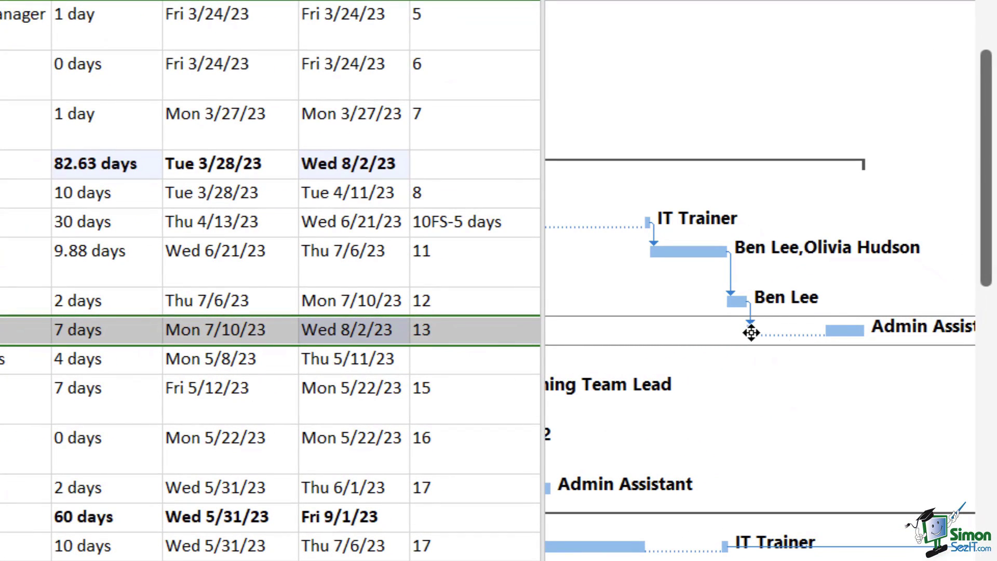
scroll(751, 332, "down", 3)
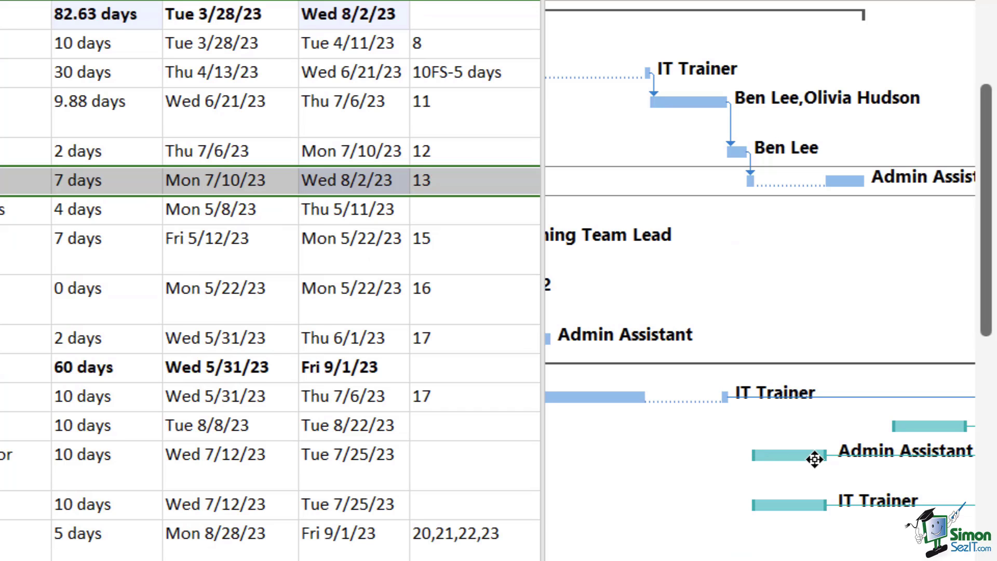
scroll(842, 180, "up", 5)
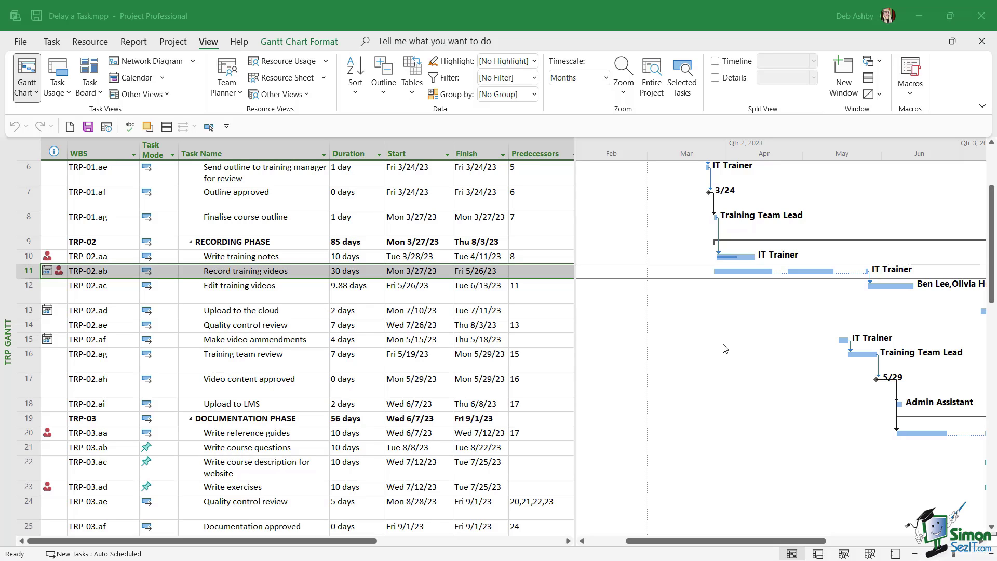
left_click(30, 256)
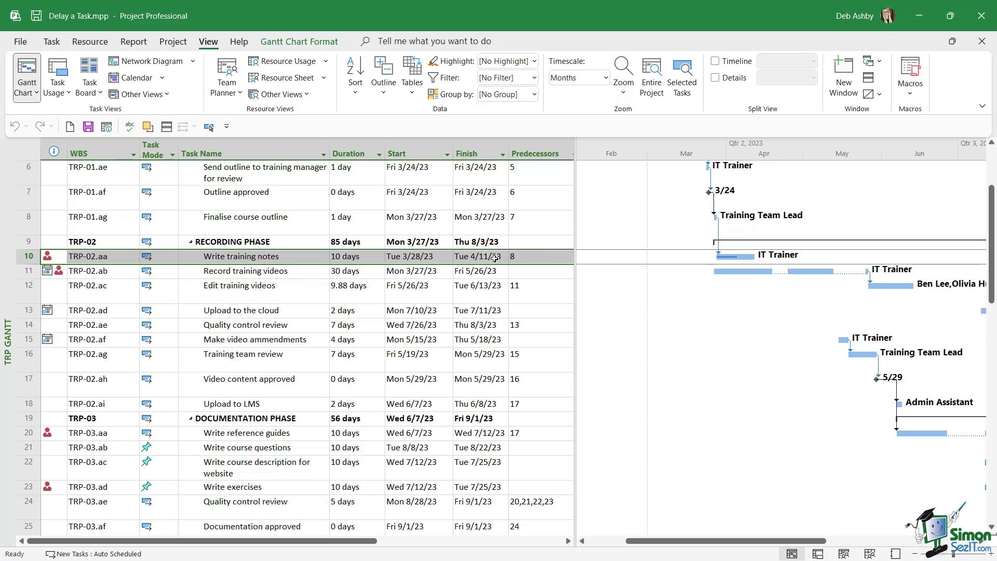
left_click(20, 270)
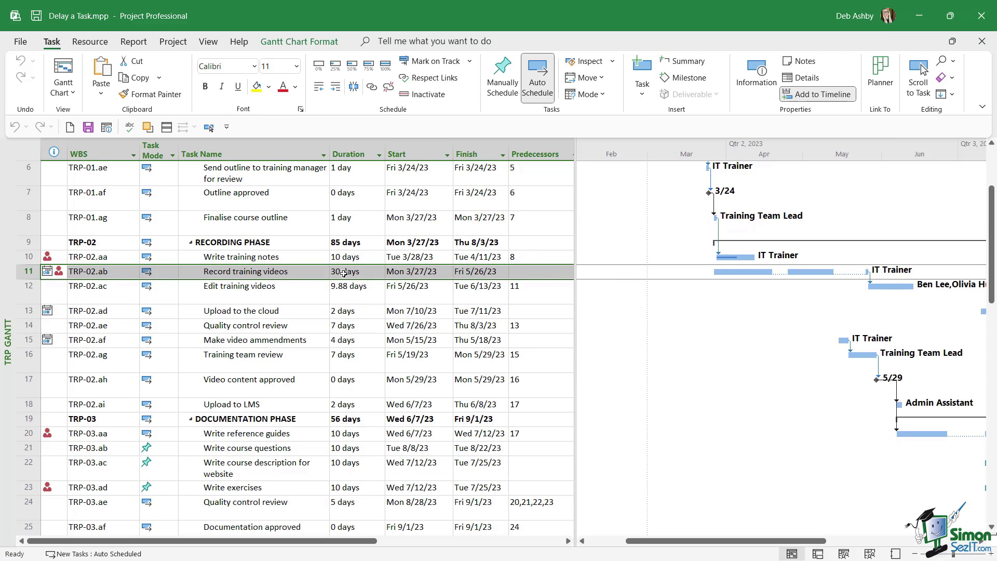
Apply the Leveling Gantt view from the More Views list
left_click(73, 92)
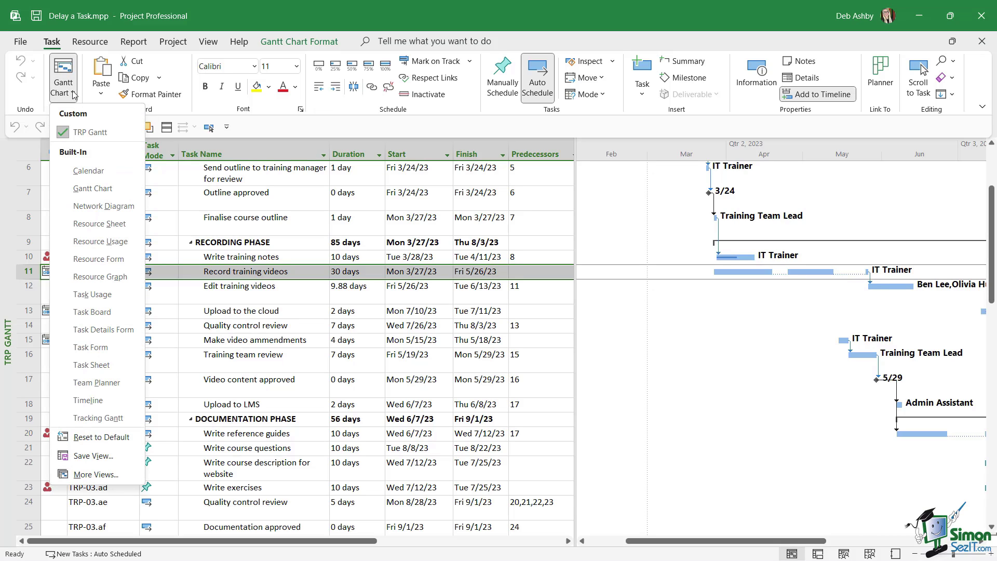
left_click(77, 474)
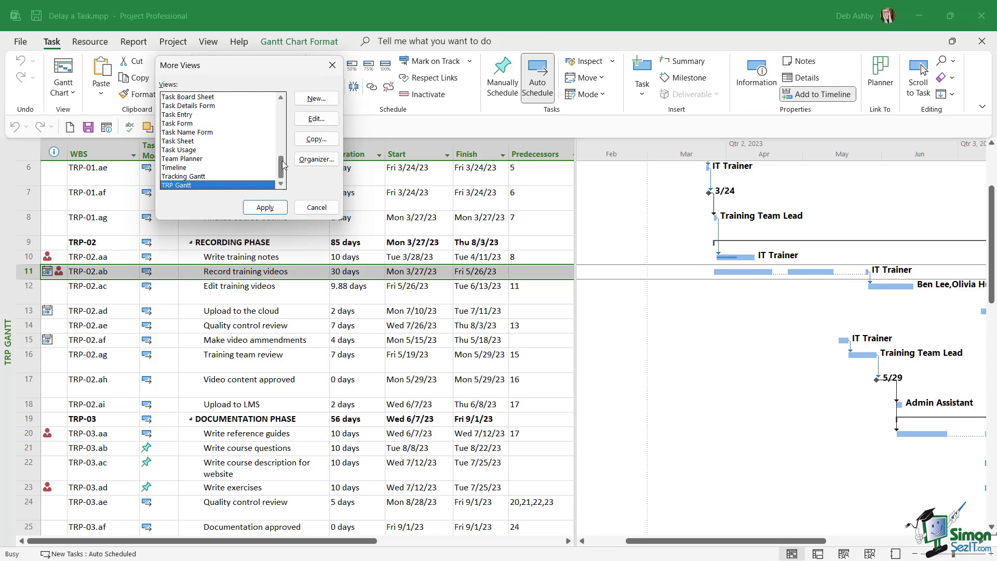
left_click_drag(282, 161, 282, 120)
left_click(191, 133)
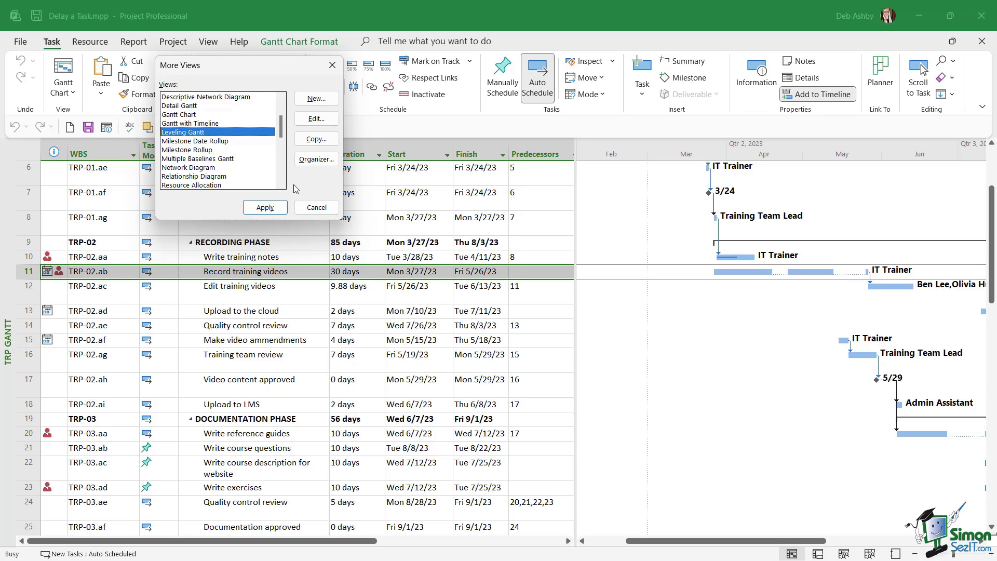
left_click(265, 208)
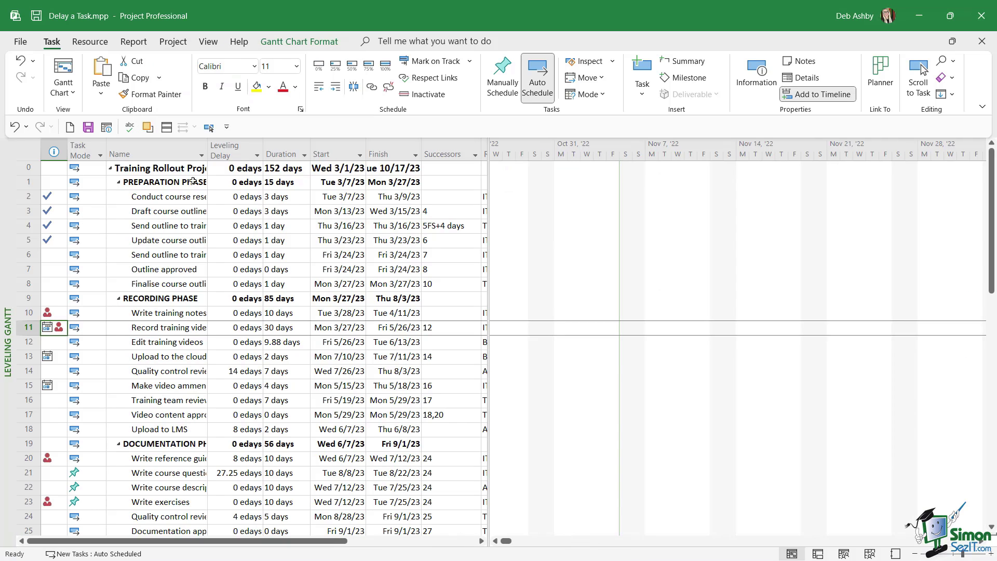
Widen the Name column and table to show Resource Names, then scroll to Record training videos
left_click_drag(208, 150, 225, 150)
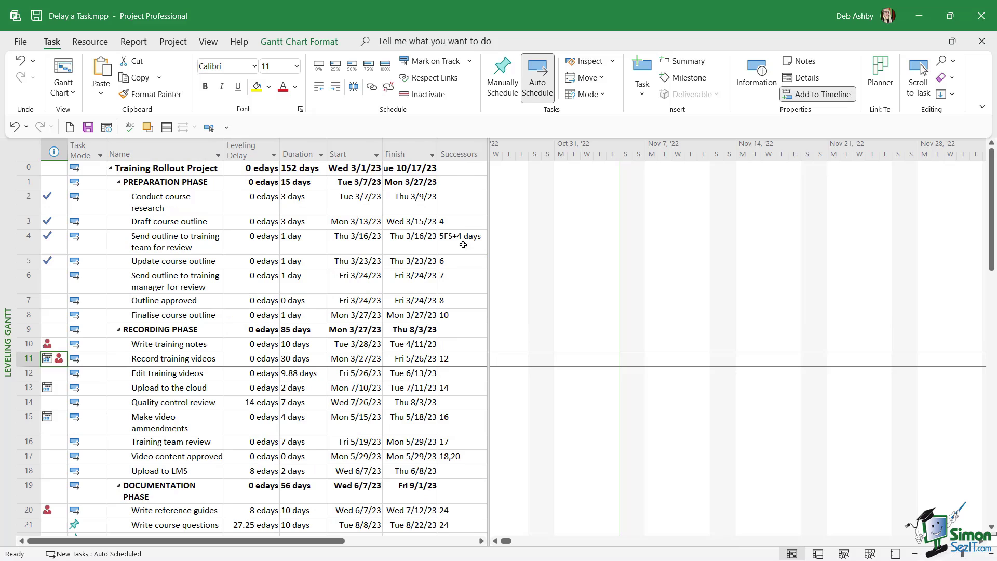
left_click_drag(490, 203, 565, 203)
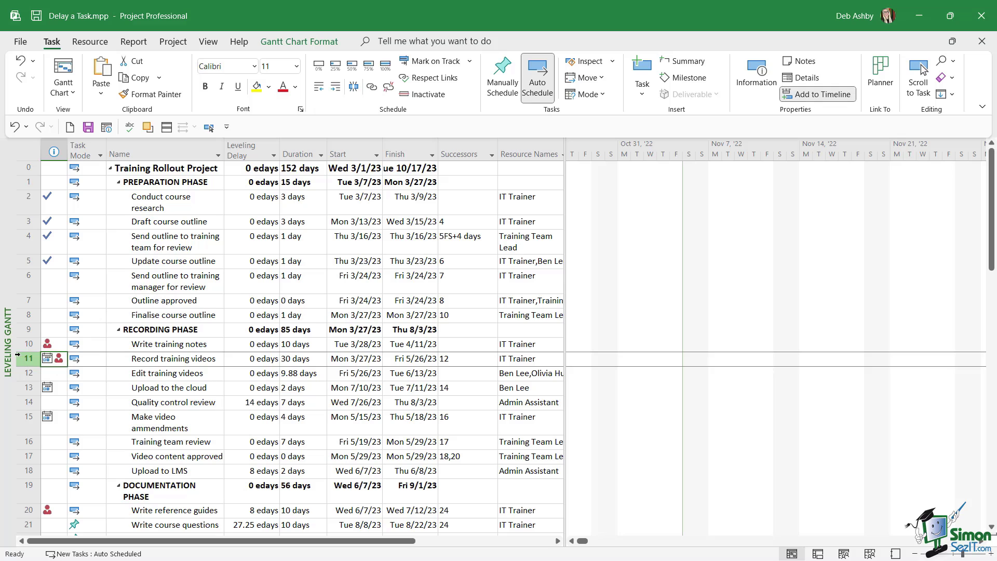
left_click(23, 358)
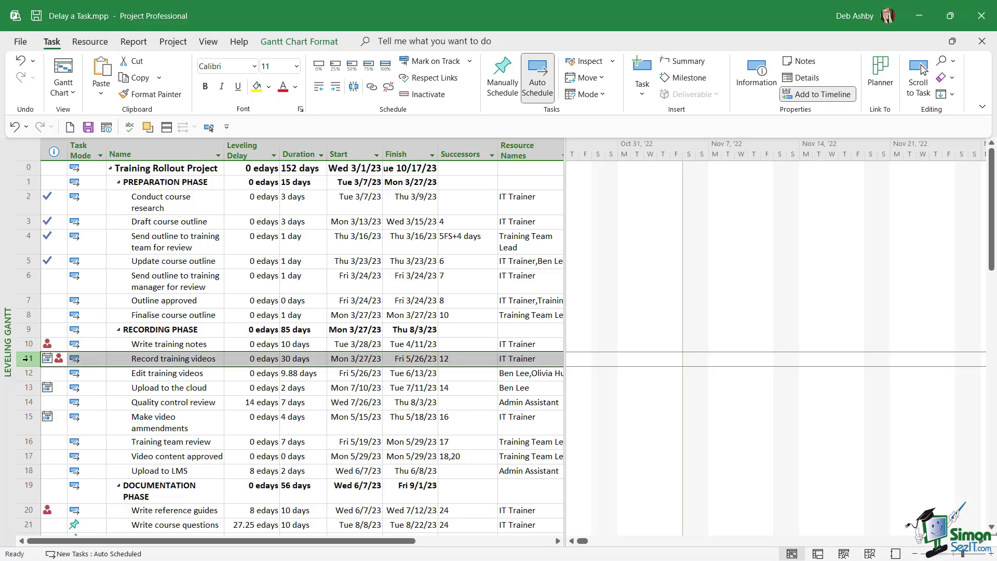
left_click(209, 127)
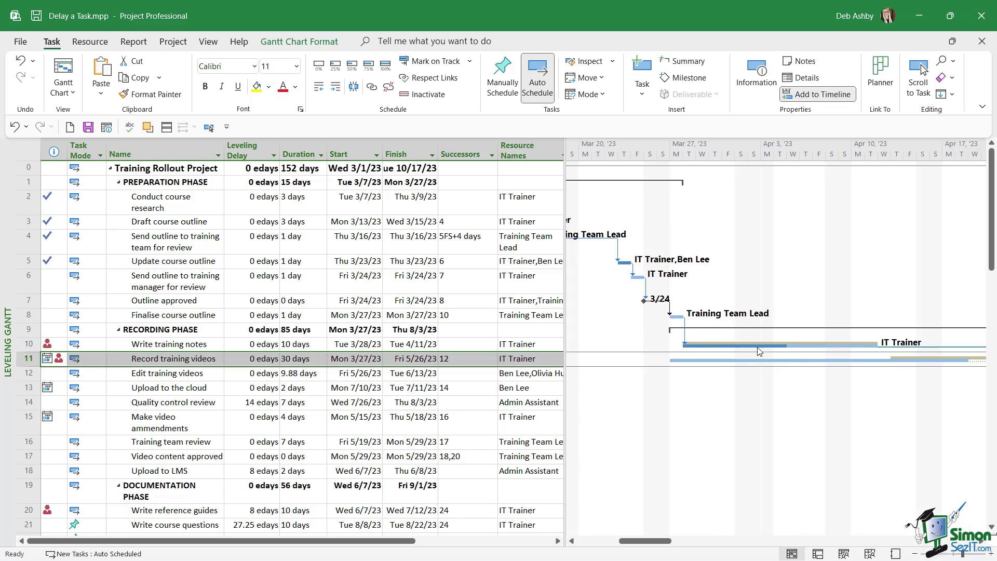
Set the Gantt timescale's middle tier units to Days
right_click(657, 147)
left_click(696, 154)
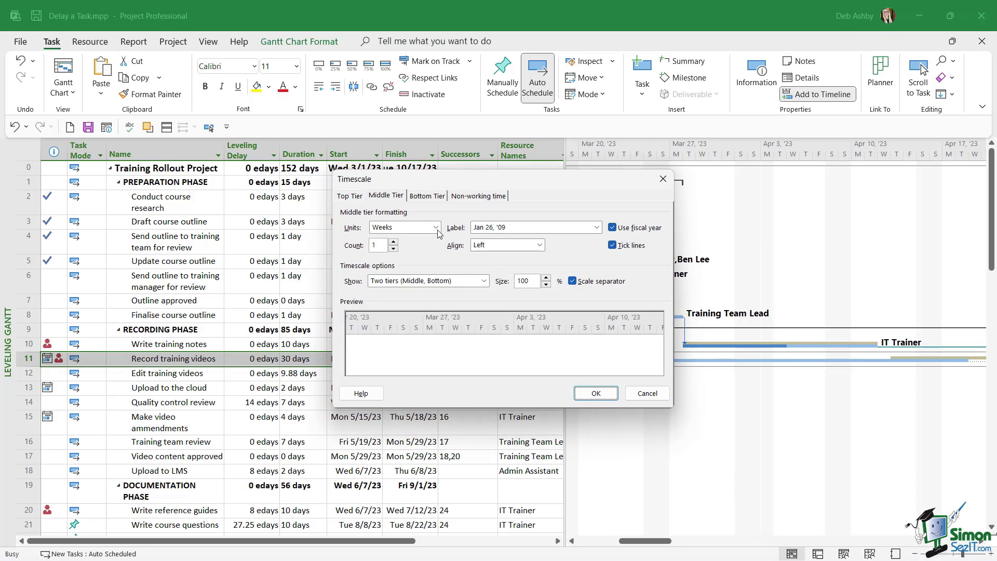
left_click(436, 228)
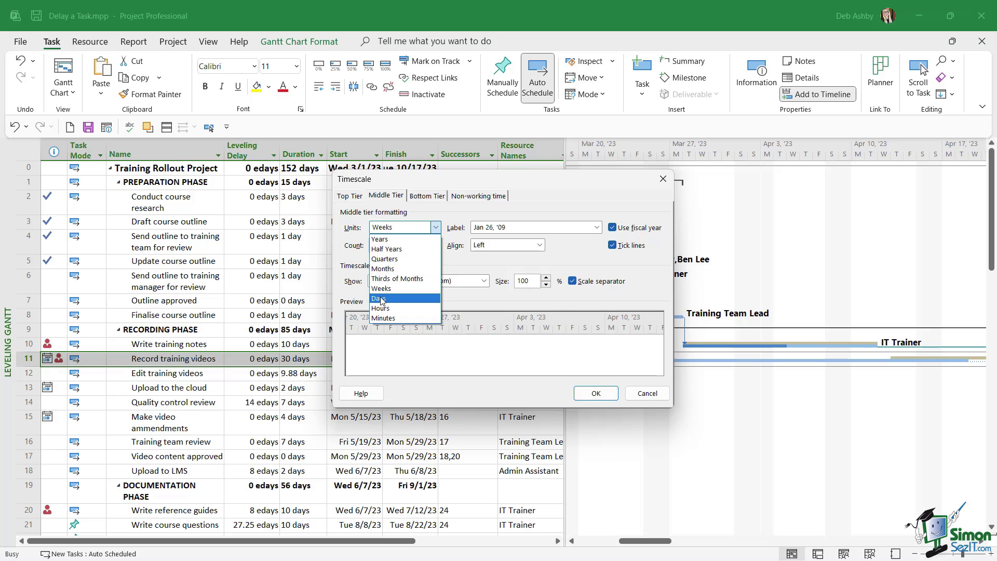
left_click(383, 300)
left_click(595, 393)
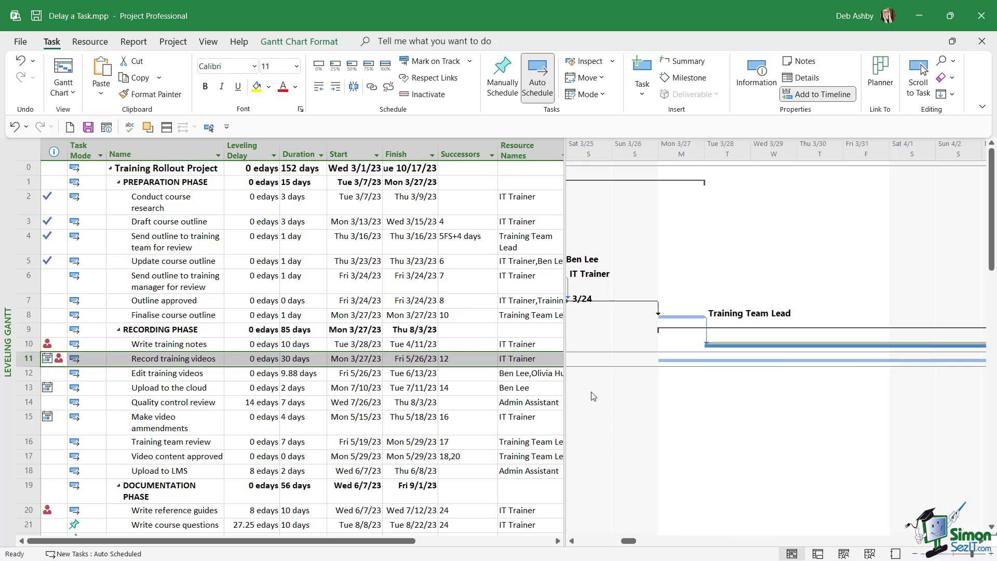
Zoom the chart out three steps so it spans March to August 2023
left_click(915, 554)
left_click(916, 554)
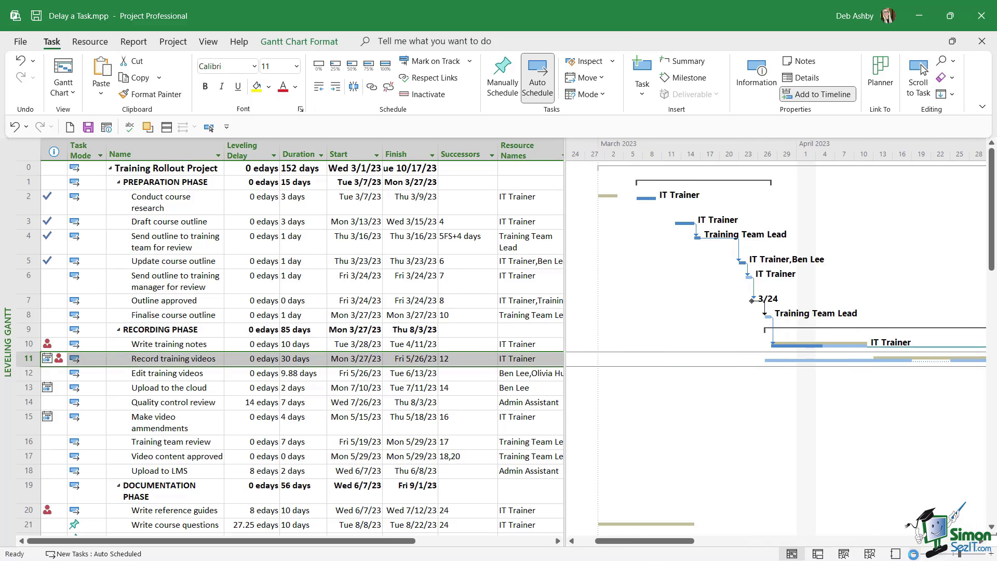
left_click(915, 554)
left_click_drag(748, 542, 820, 543)
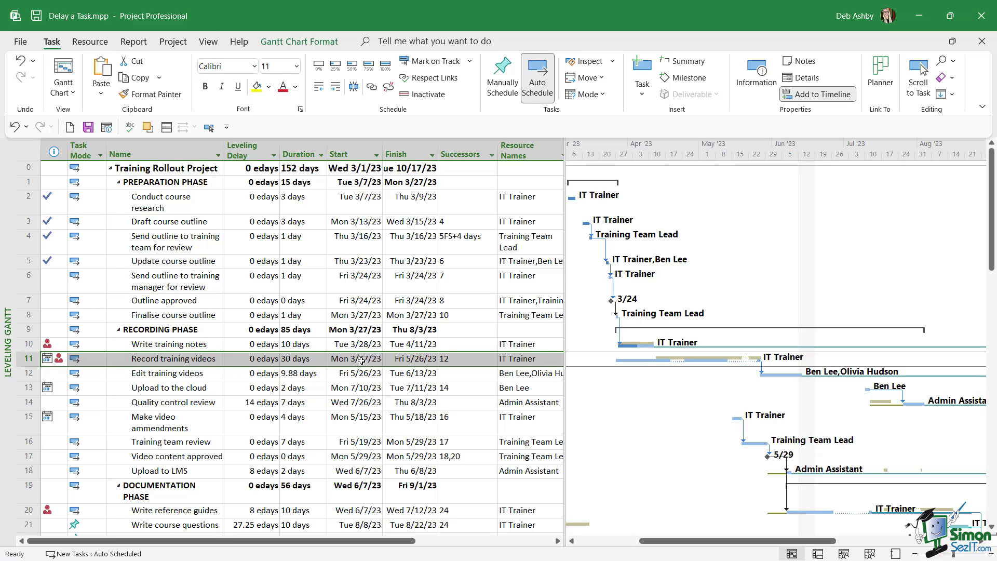
Try raising Record training videos' leveling delay, which ends up left at 0 edays
left_click(258, 360)
double_click(258, 360)
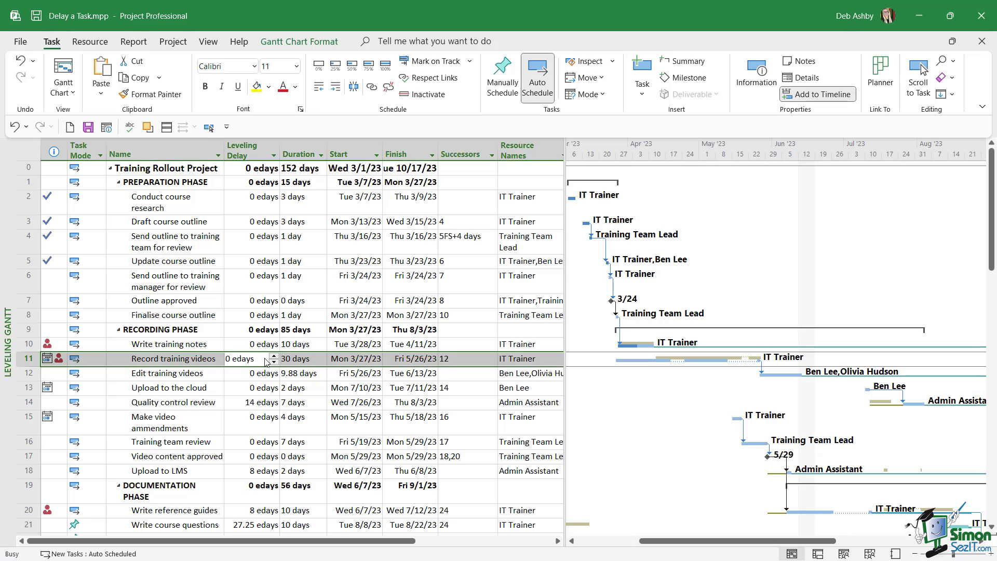
key("Escape")
left_click(273, 358)
left_click(273, 358)
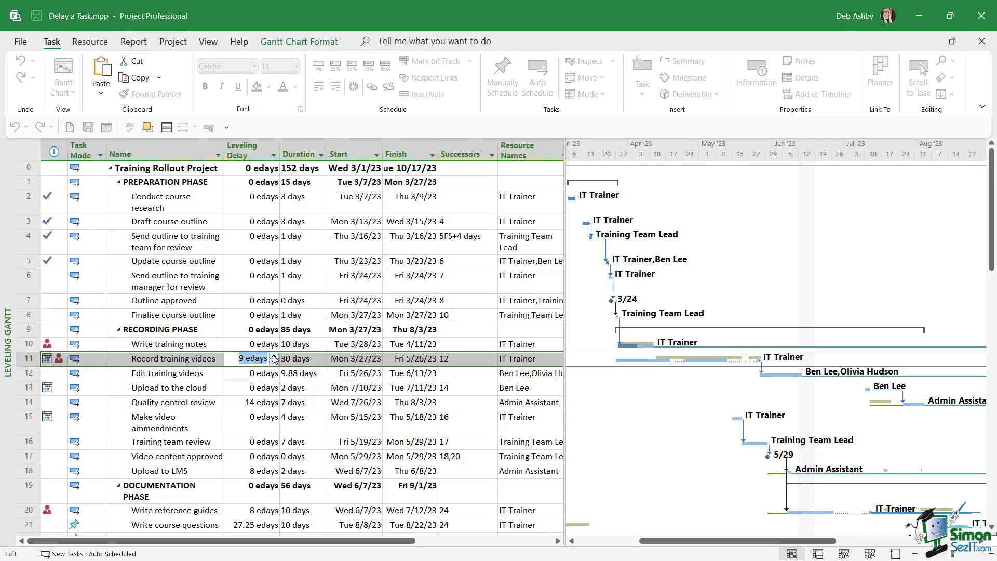
left_click(273, 357)
left_click(369, 388)
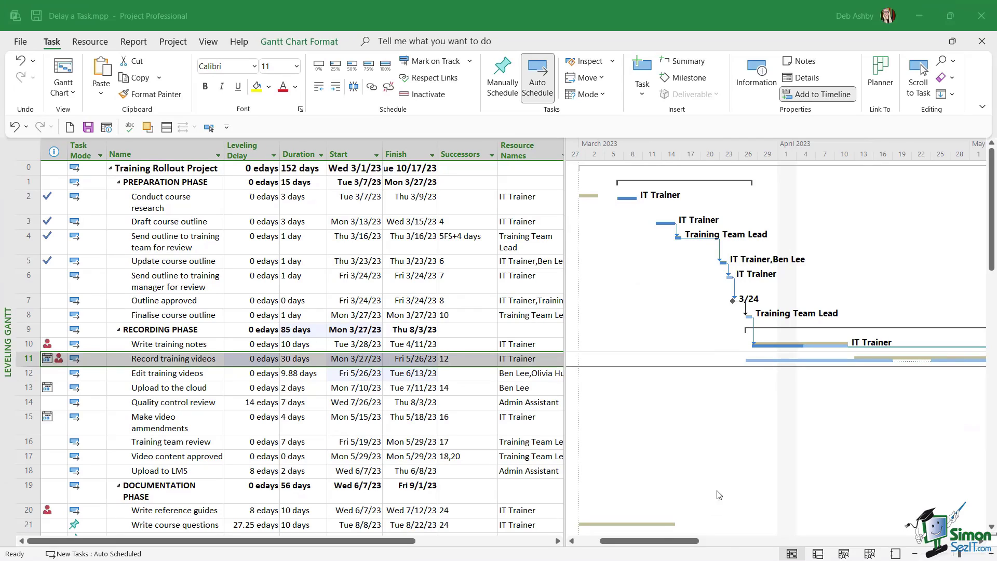
Set Record training videos' leveling delay to 16 edays
left_click_drag(693, 544, 711, 544)
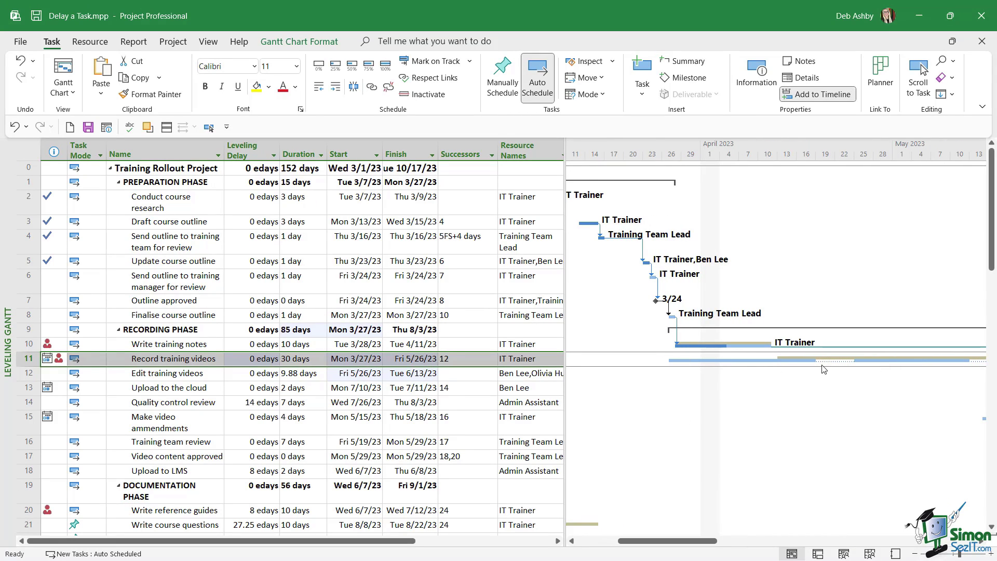
left_click_drag(707, 542, 780, 546)
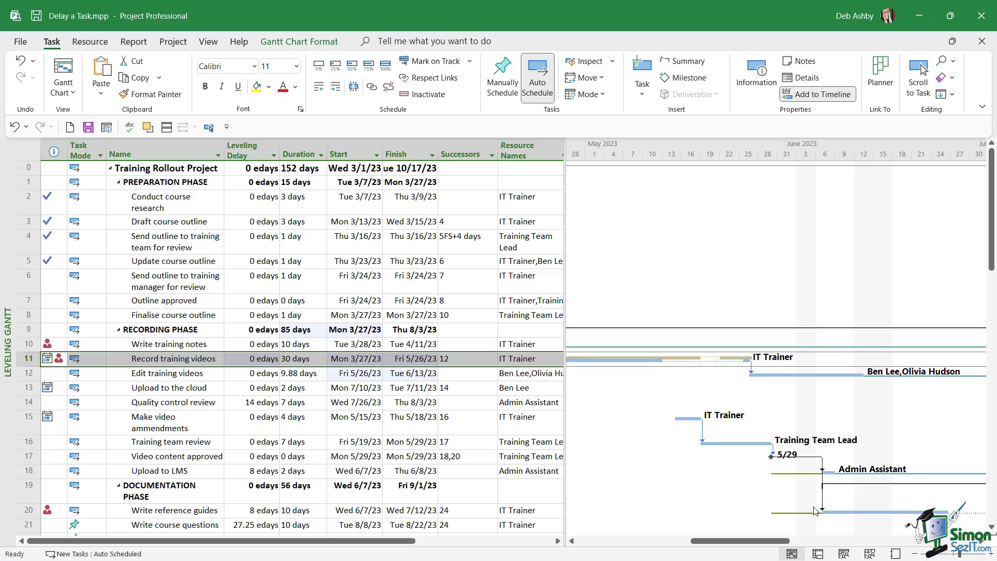
left_click(275, 358)
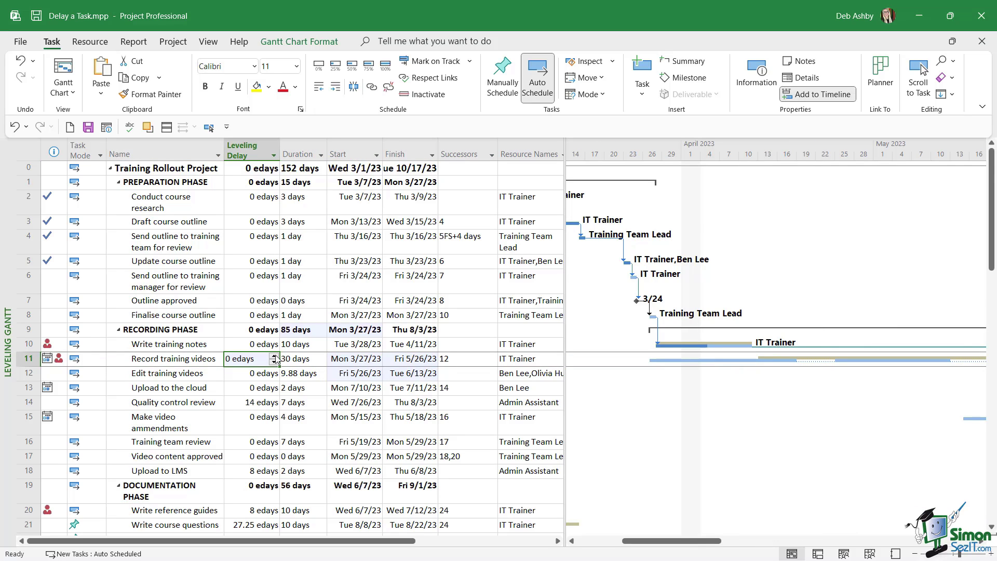
left_click(275, 356)
left_click(275, 356)
left_click(275, 355)
left_click(276, 356)
left_click(276, 357)
left_click(276, 356)
left_click(275, 357)
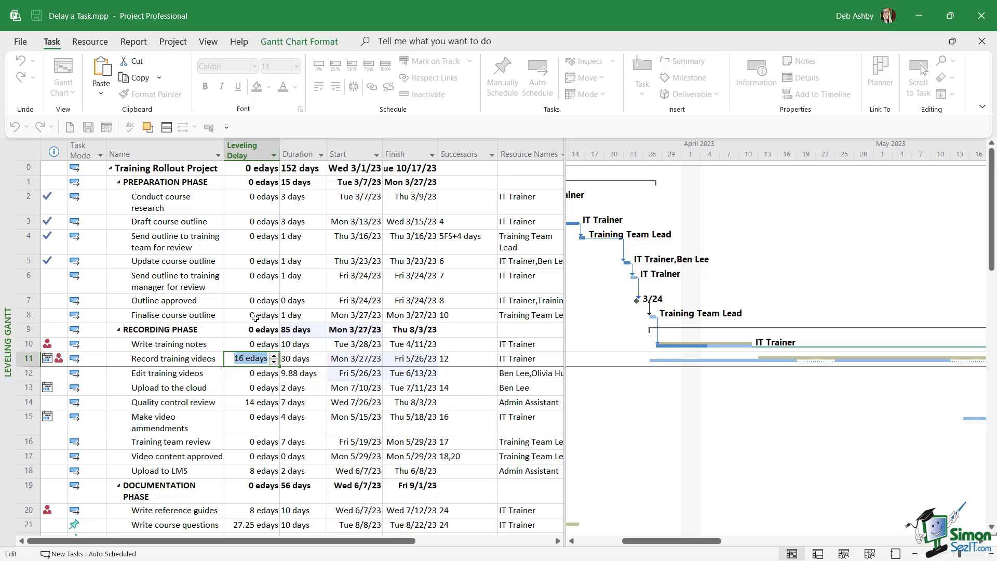
key("Return")
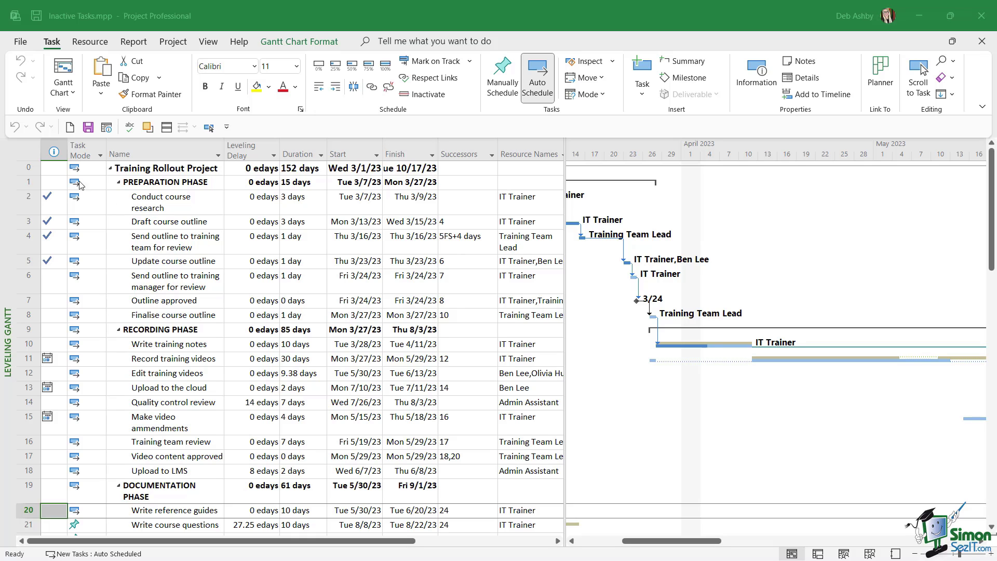
Switch the sheet to the Summary table and widen the Task Name column
right_click(18, 153)
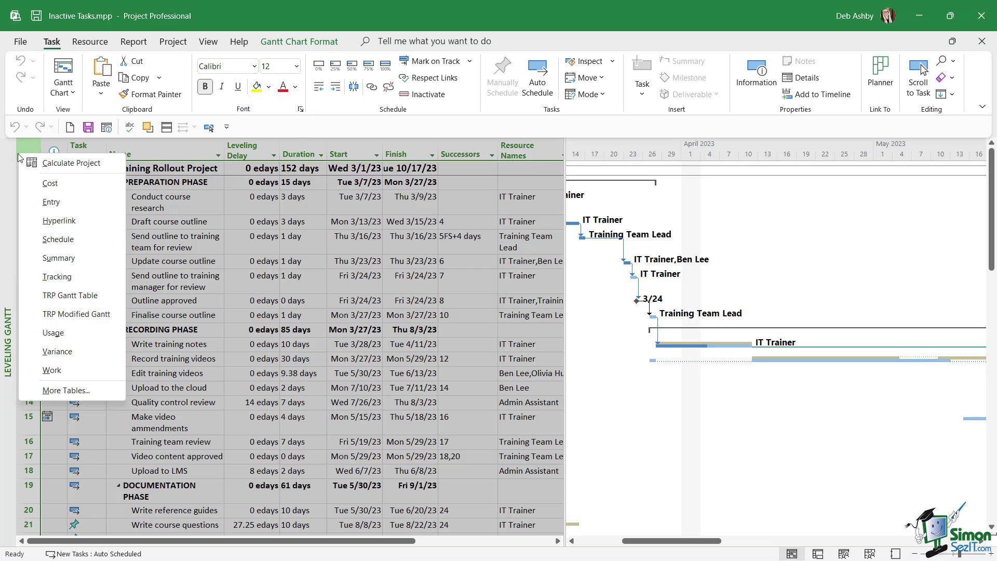
left_click(57, 258)
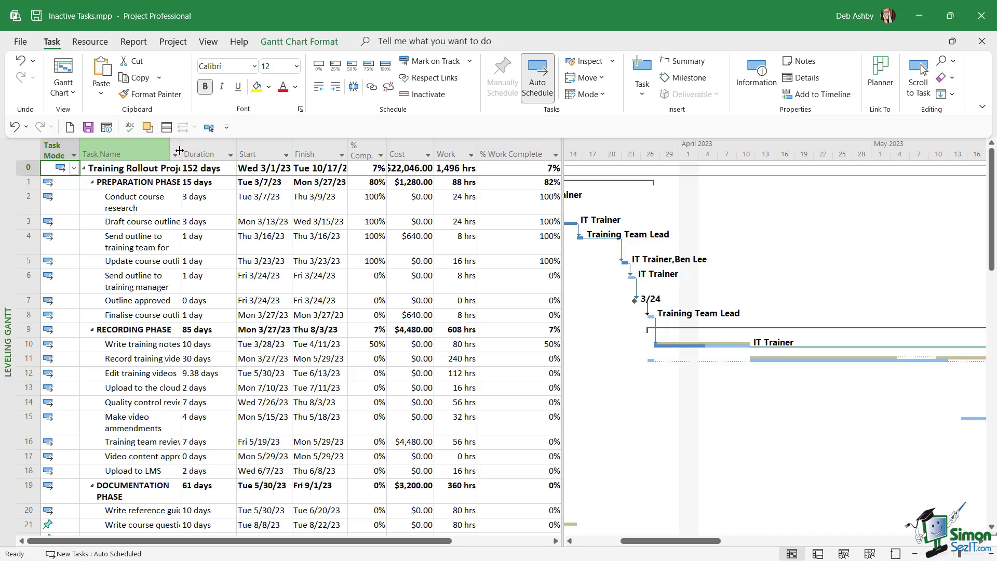
left_click_drag(179, 151, 206, 152)
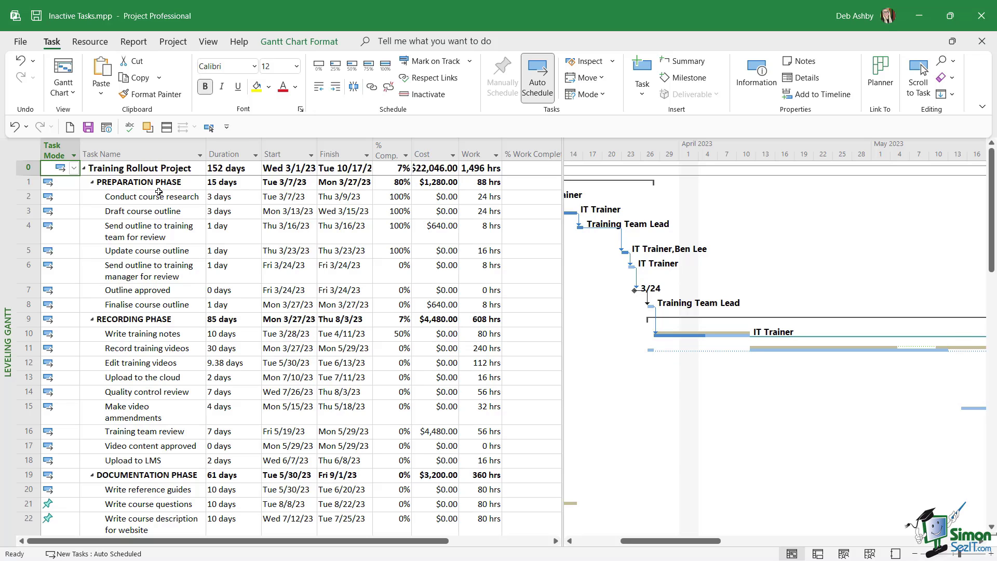
Drag the Cost and Finish column borders wider so their full values show
left_click(305, 47)
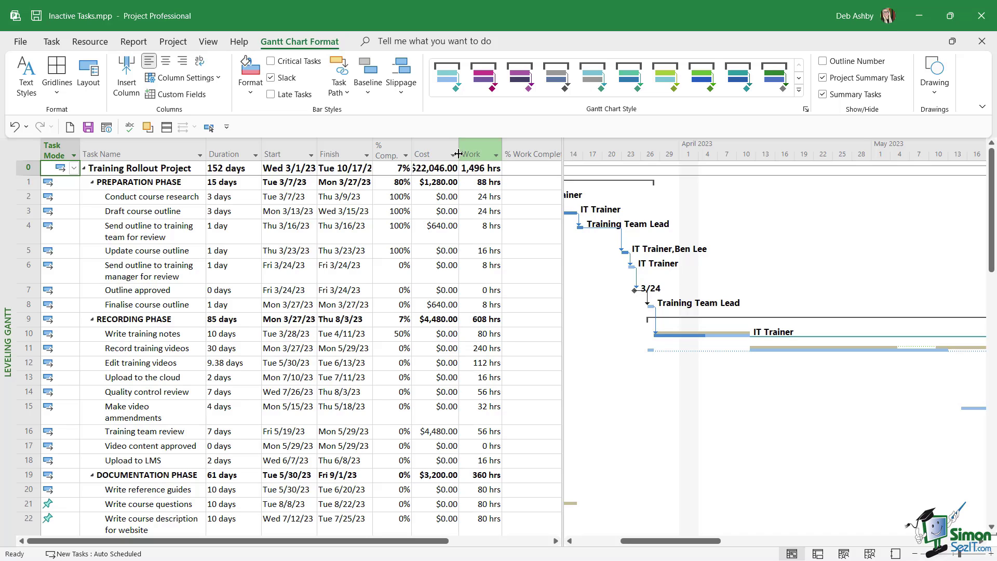
left_click_drag(460, 151, 465, 151)
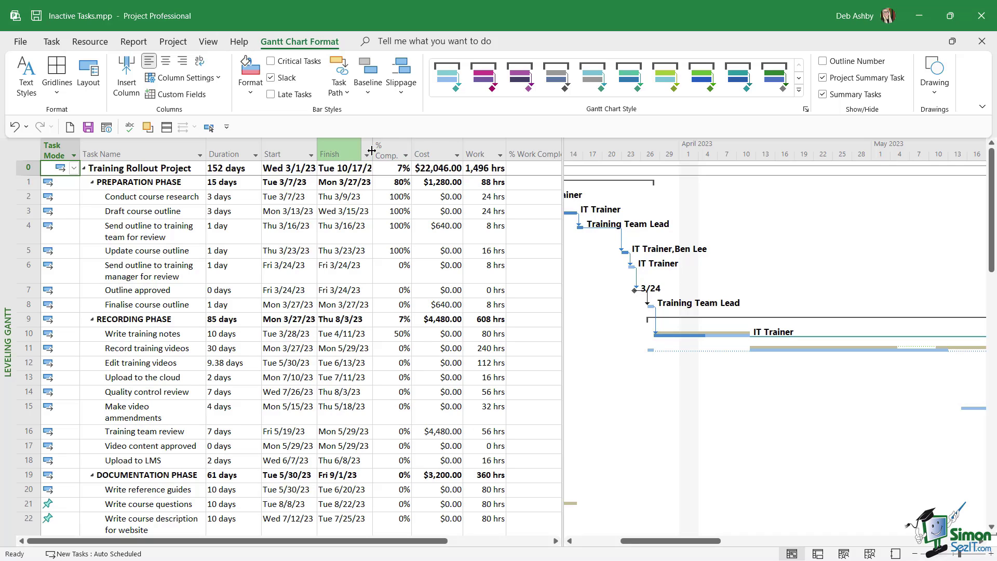
left_click_drag(373, 151, 384, 151)
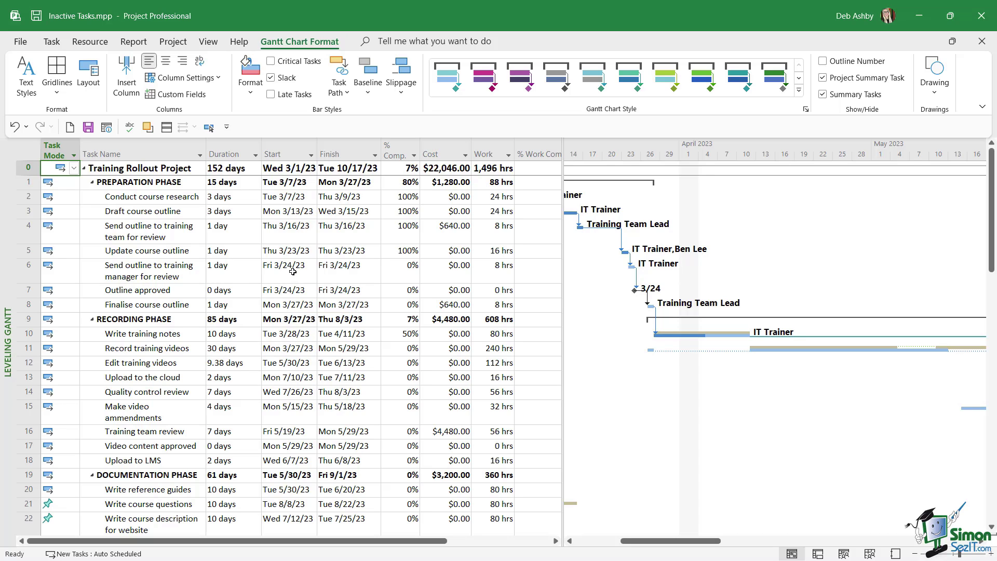
Select task 16, Training team review, and go back to the Task tab
scroll(293, 272, "down", 1)
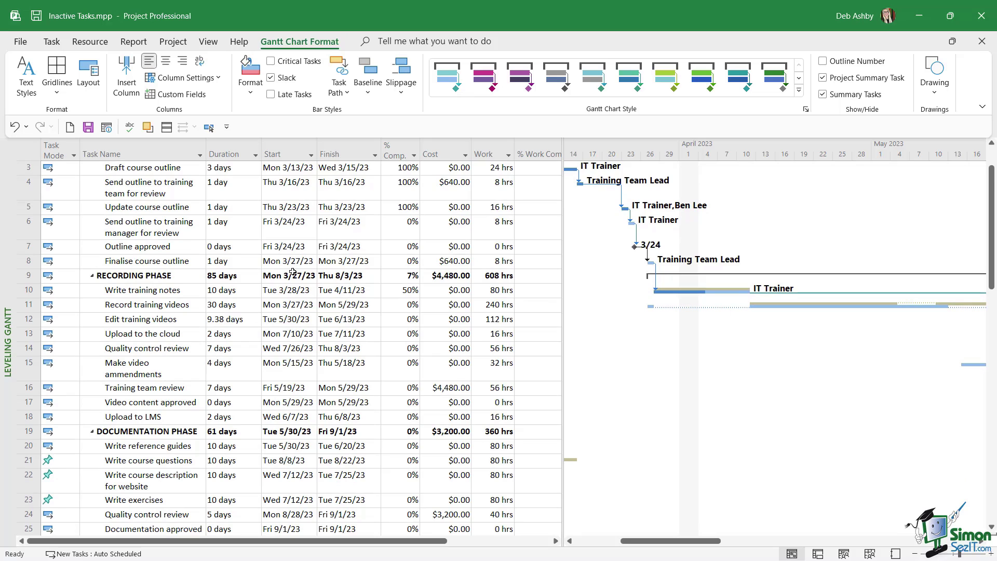
scroll(293, 272, "down", 2)
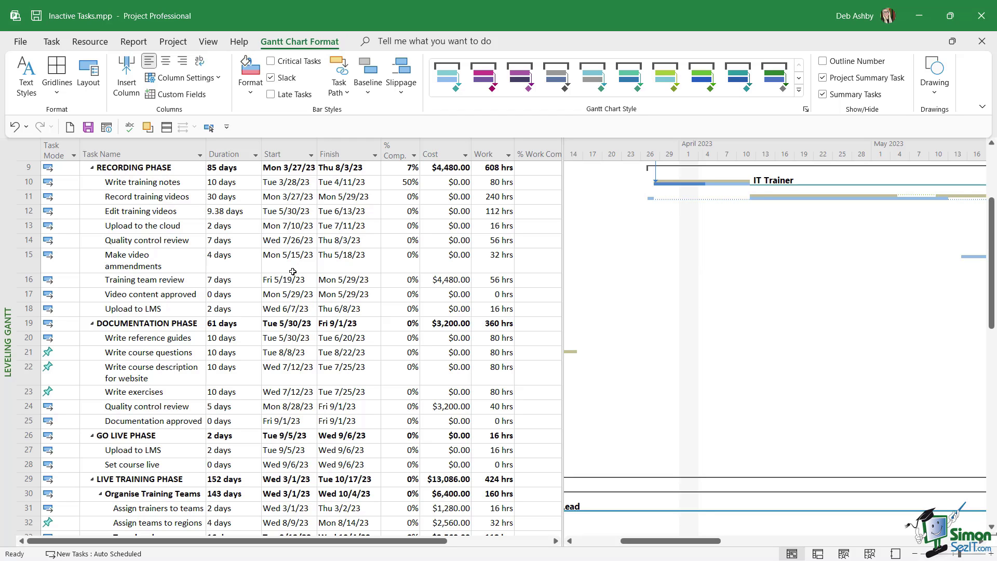
scroll(293, 272, "up", 3)
scroll(293, 271, "down", 3)
left_click(25, 279)
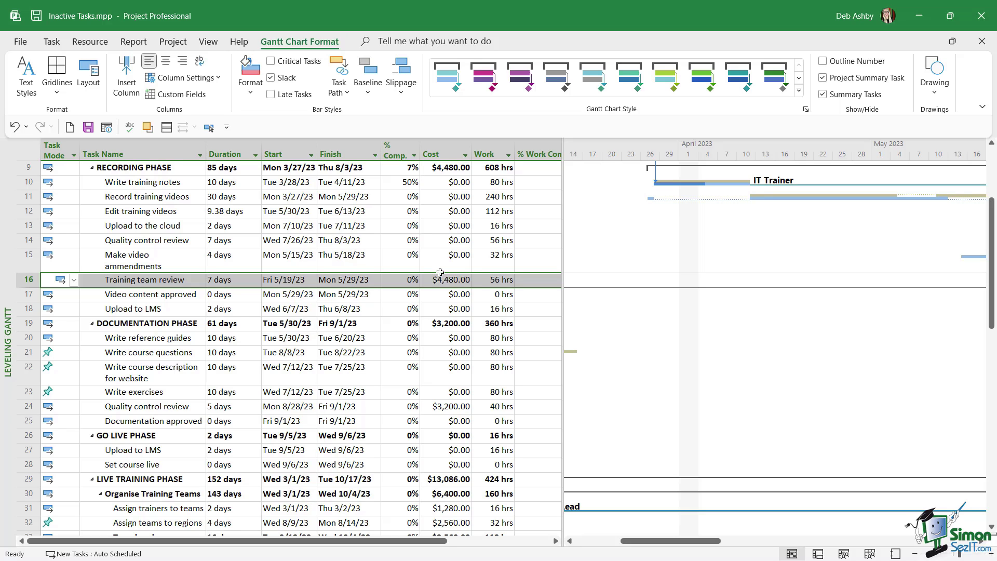
scroll(449, 285, "up", 1)
scroll(449, 284, "up", 3)
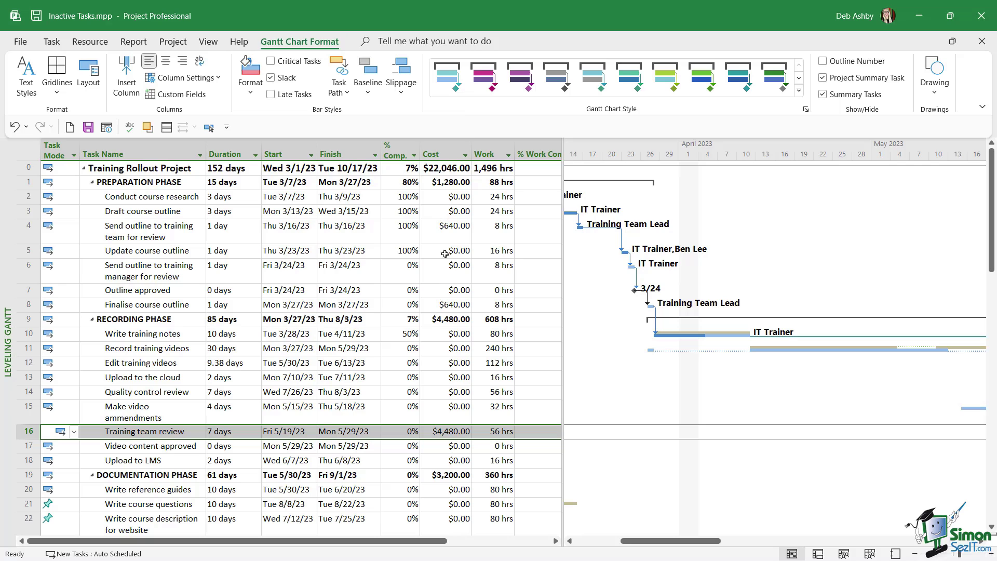
scroll(453, 267, "down", 3)
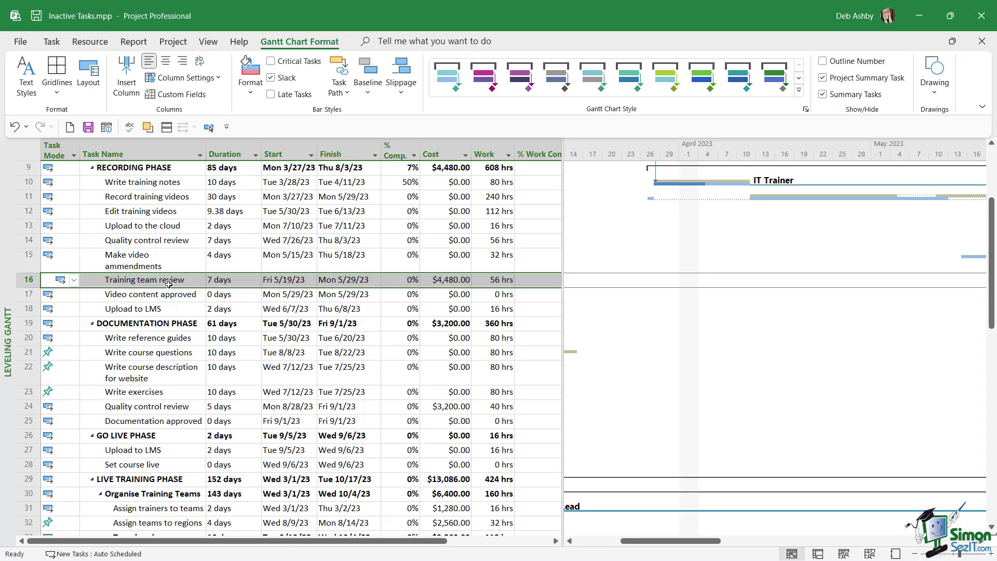
left_click(52, 43)
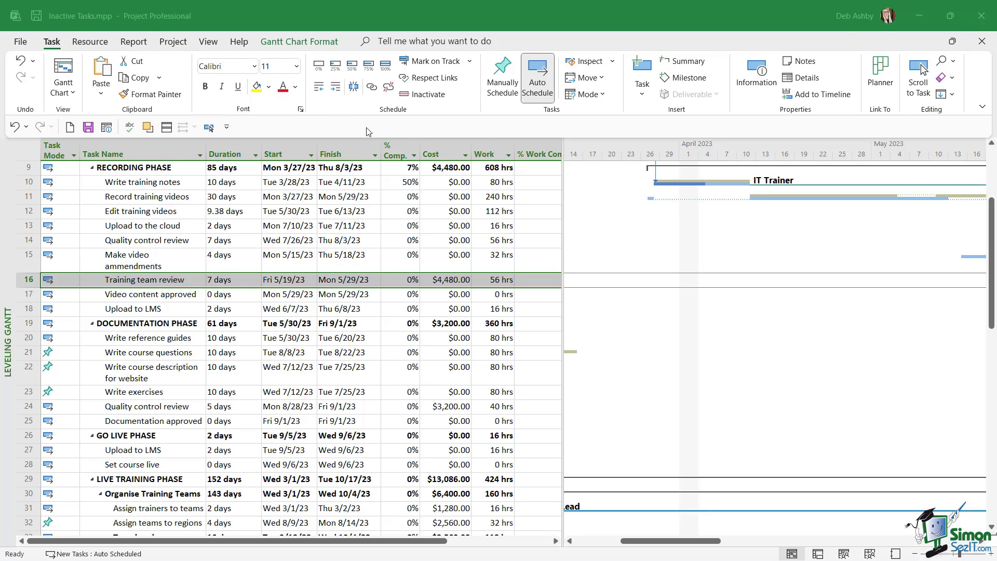
Inactivate Training team review (row 16), striking it through and dropping the project cost to $17,566.00
left_click(428, 94)
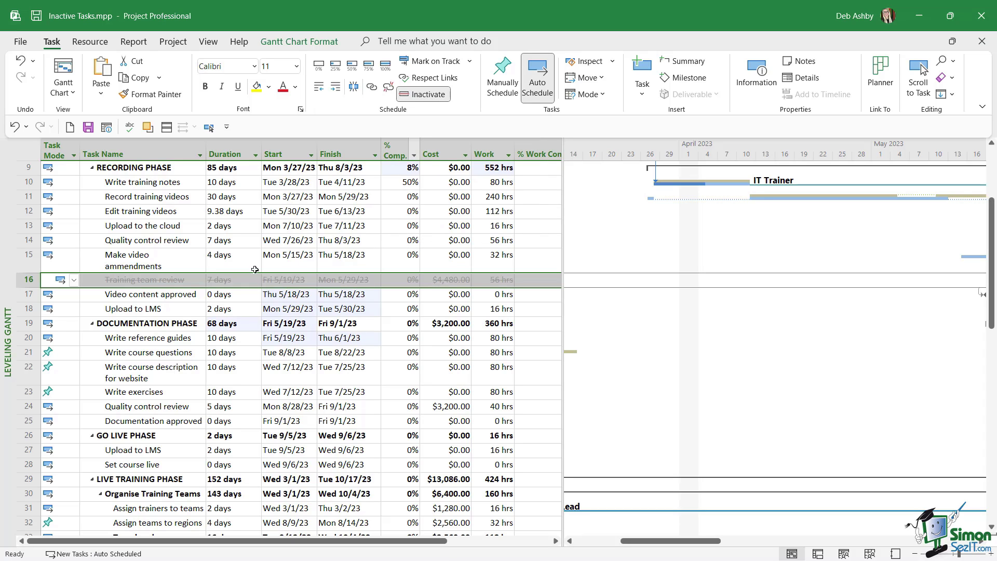
left_click(137, 319)
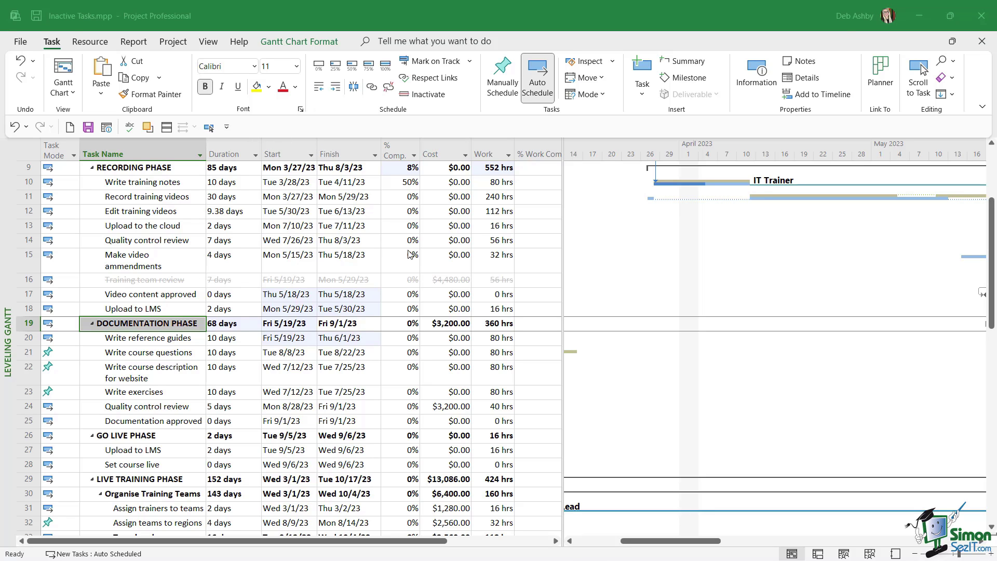
scroll(461, 278, "up", 3)
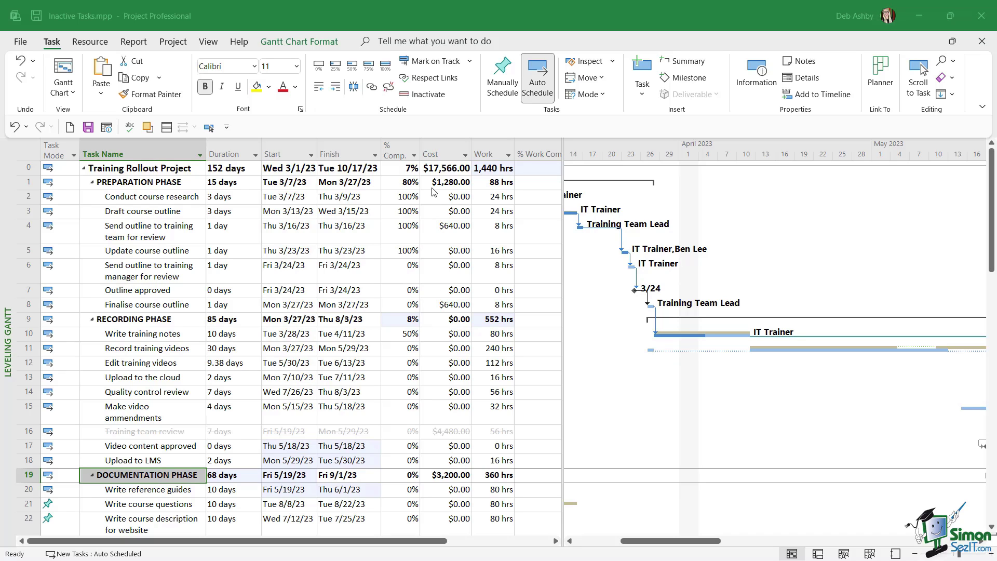
scroll(356, 279, "down", 1)
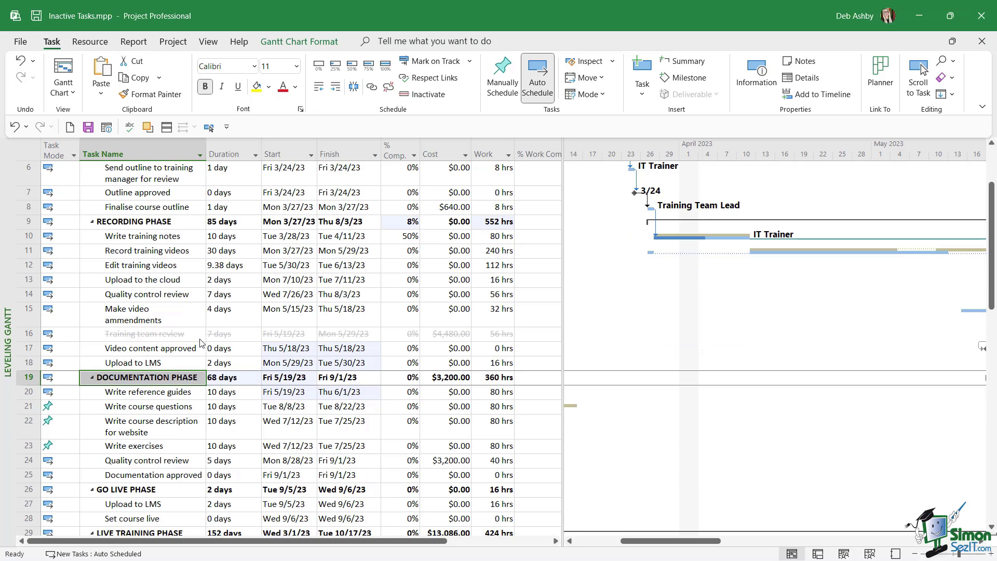
double_click(200, 340)
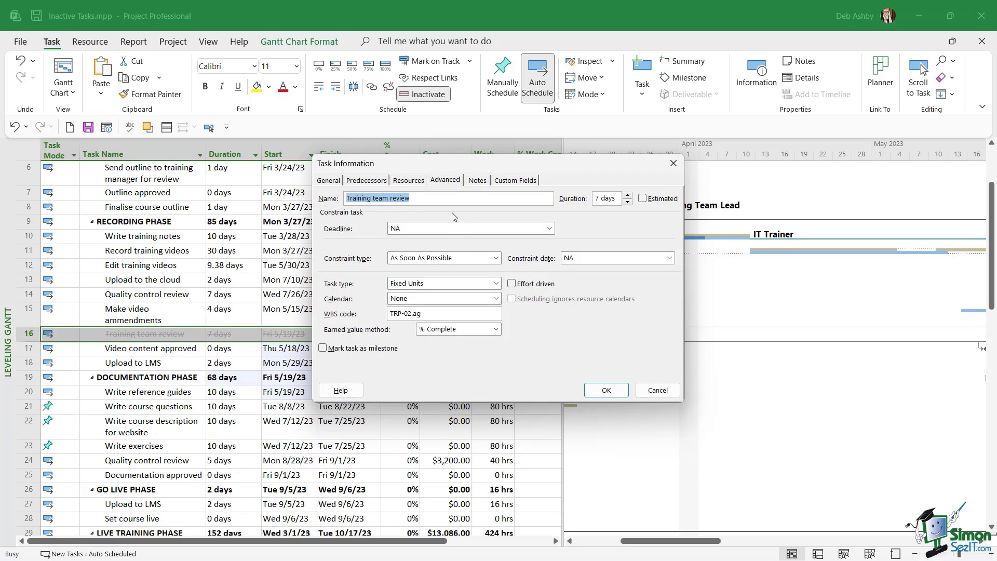
left_click(659, 392)
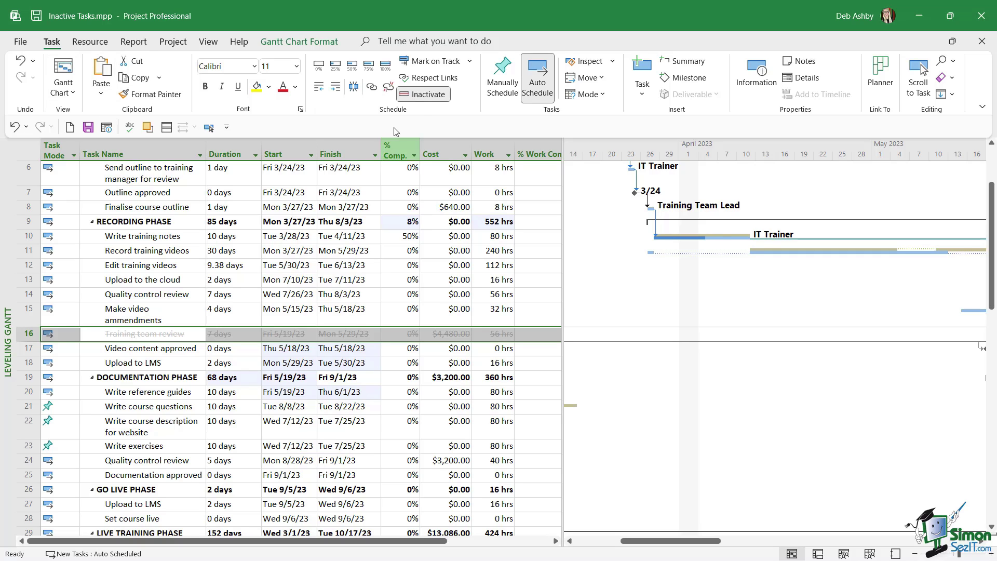
Reactivate the Training team review task so its dates recalculate
left_click(438, 101)
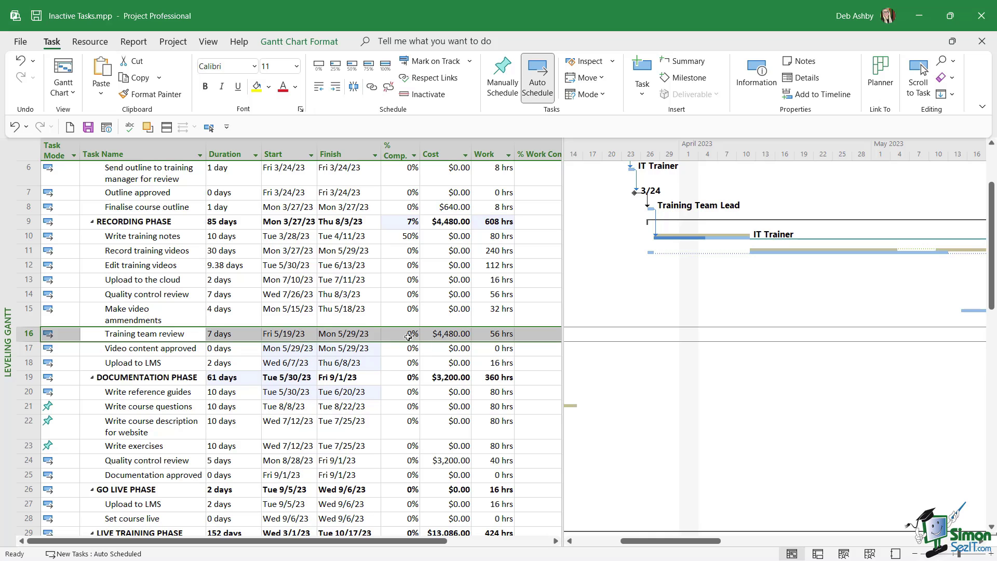
scroll(440, 329, "up", 2)
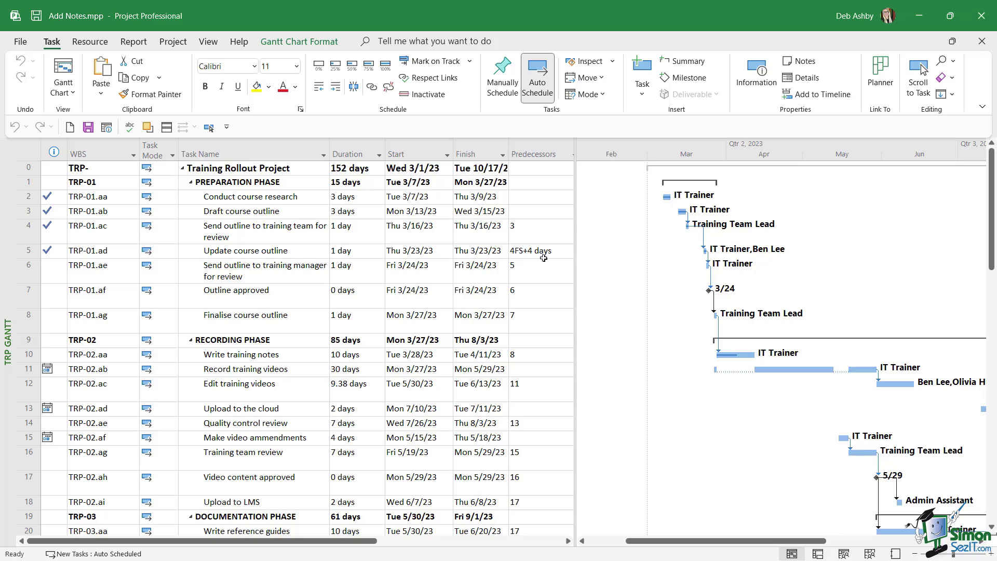
Scroll the task table down to the Book hotel task, row 38
scroll(280, 297, "down", 8)
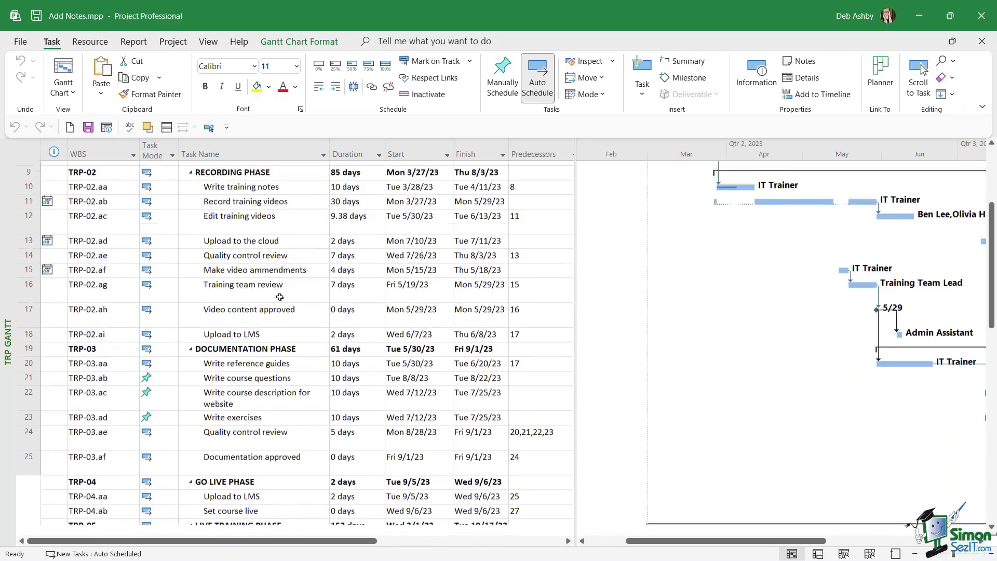
scroll(280, 297, "down", 2)
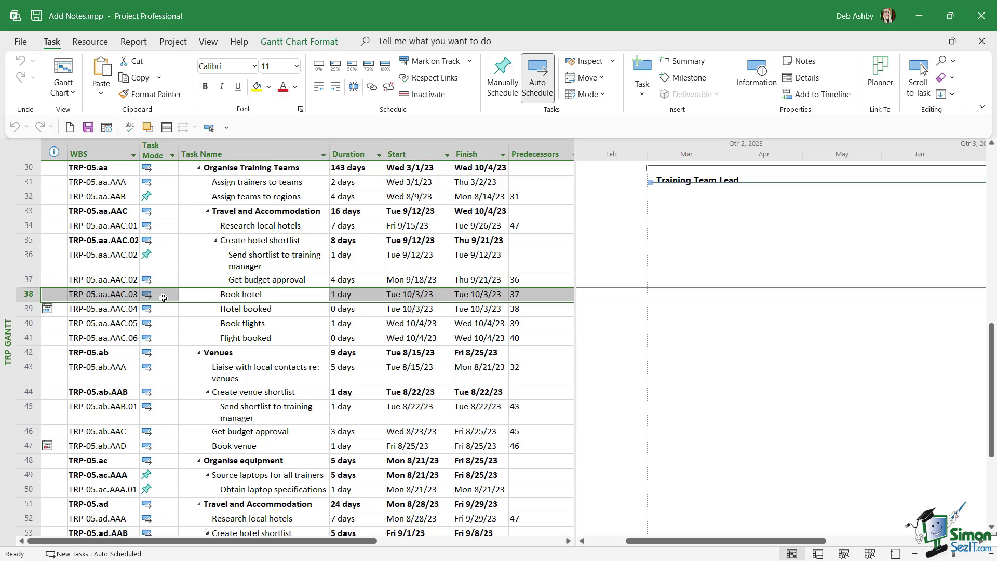
Write a Book hotel note reading 'Mondrian Hotel' with the hotel's phone number beneath
double_click(217, 295)
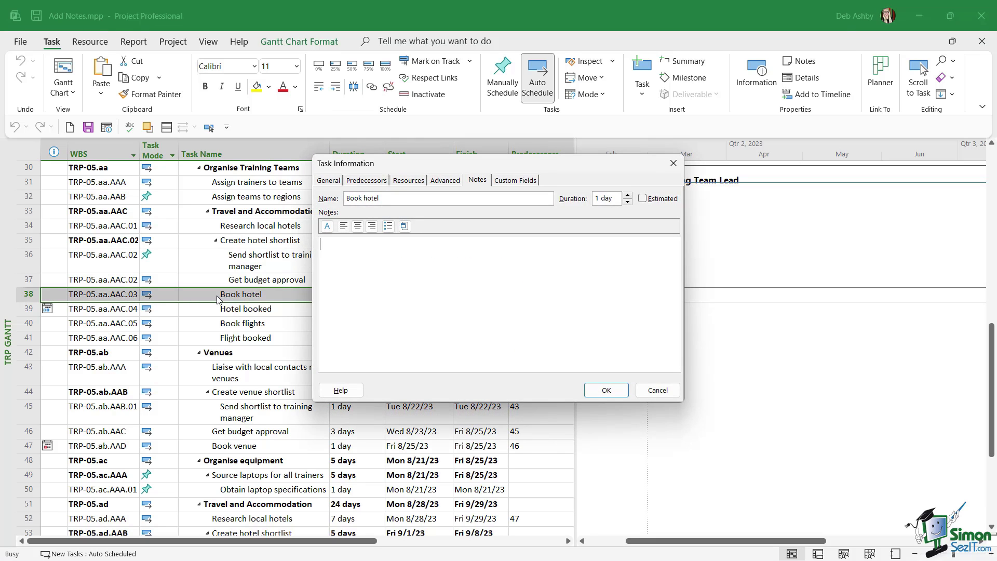
left_click(477, 181)
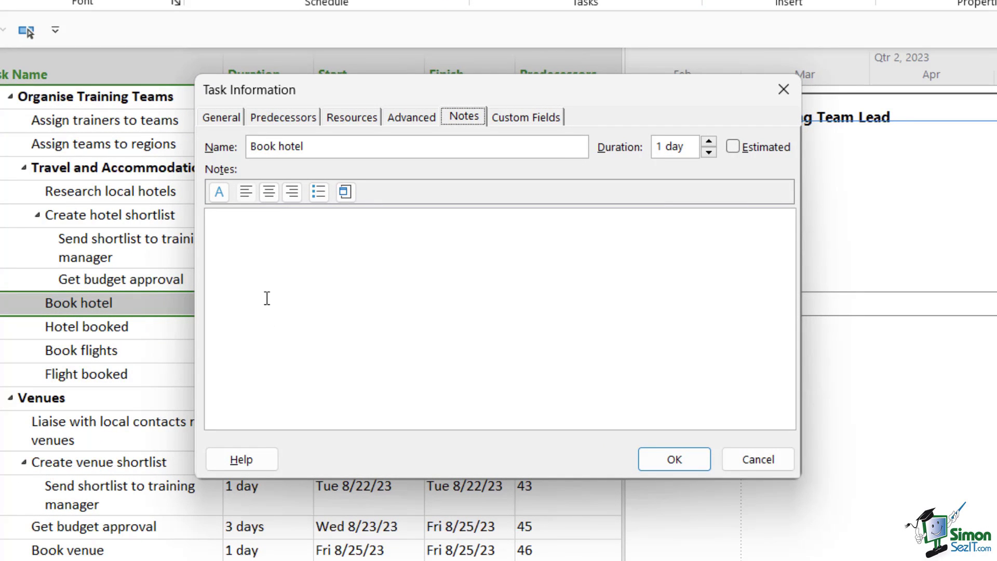
left_click(224, 225)
type("Mondrai")
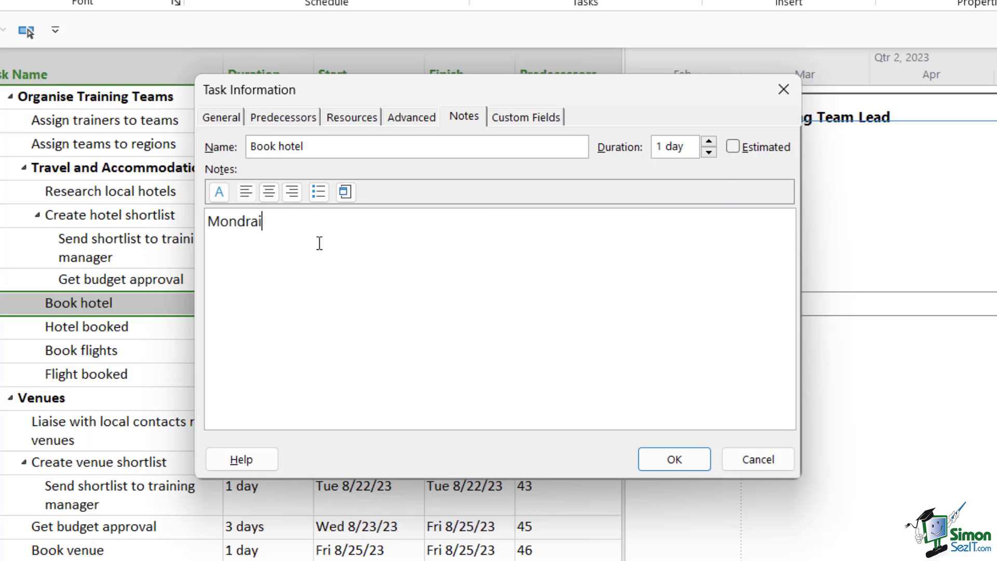
key("BackSpace")
key("BackSpace")
type("ian Hotel")
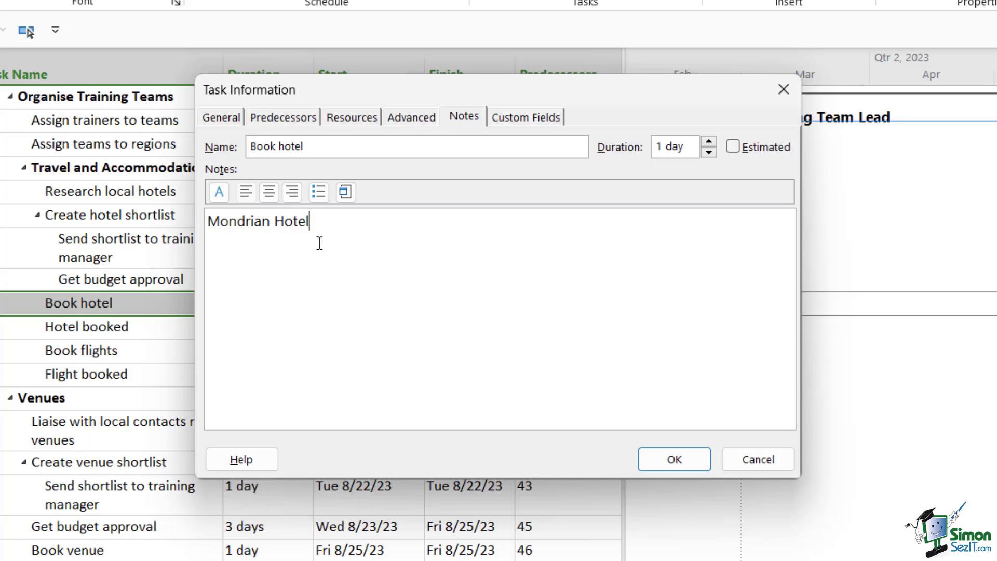
key("Return")
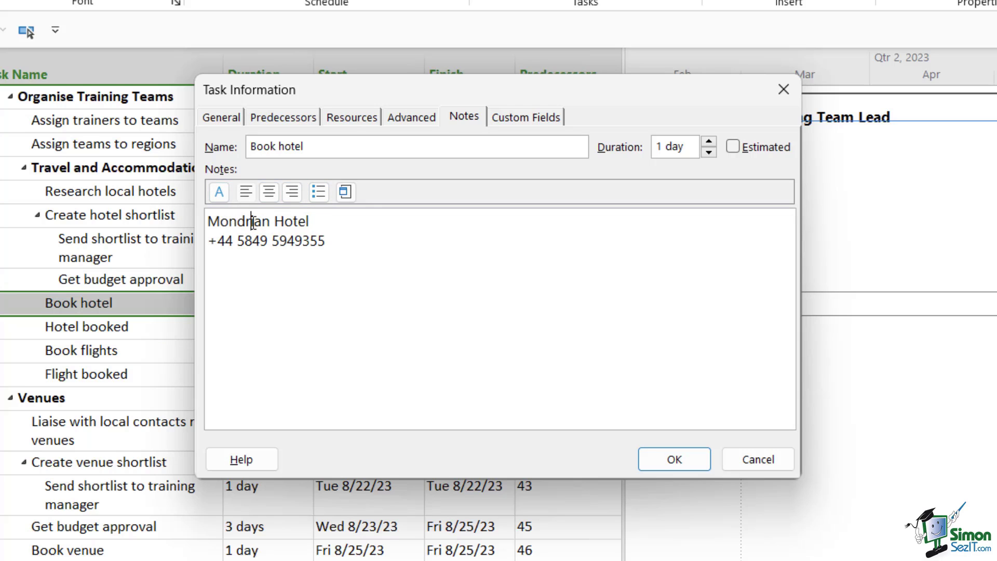
left_click_drag(329, 221, 204, 223)
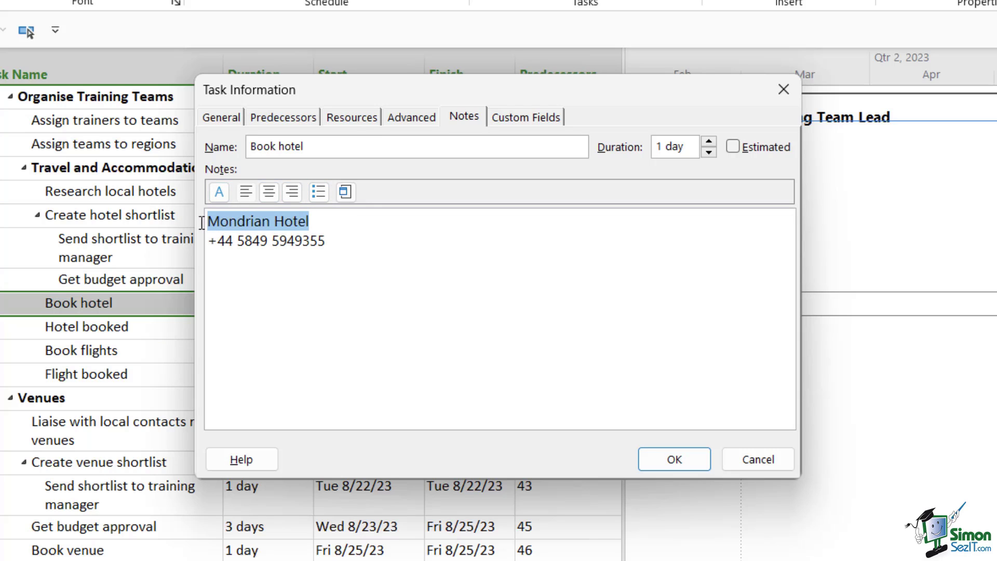
Format 'Mondrian Hotel' in the note as bold, 12-point, purple text
left_click(220, 192)
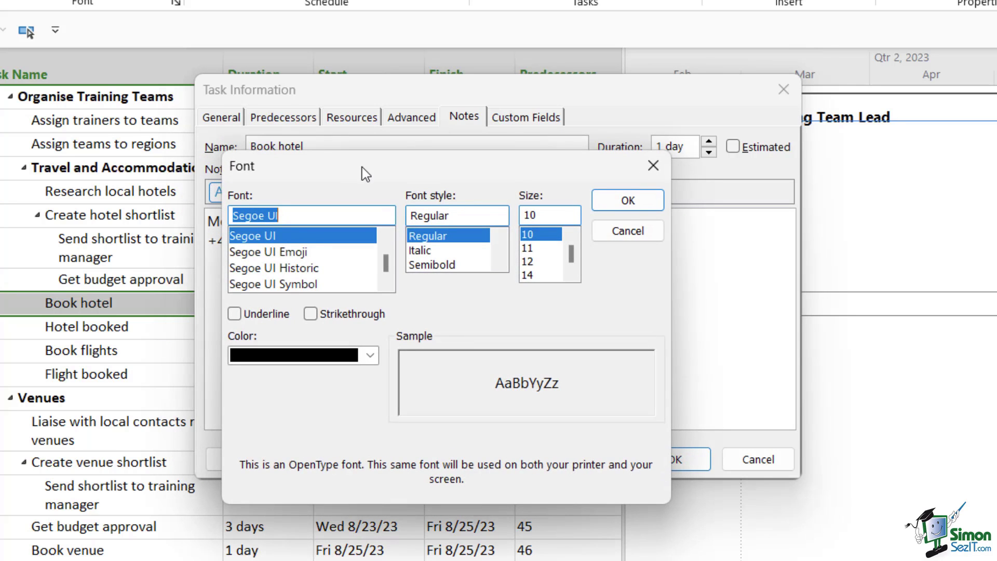
left_click_drag(362, 167, 551, 139)
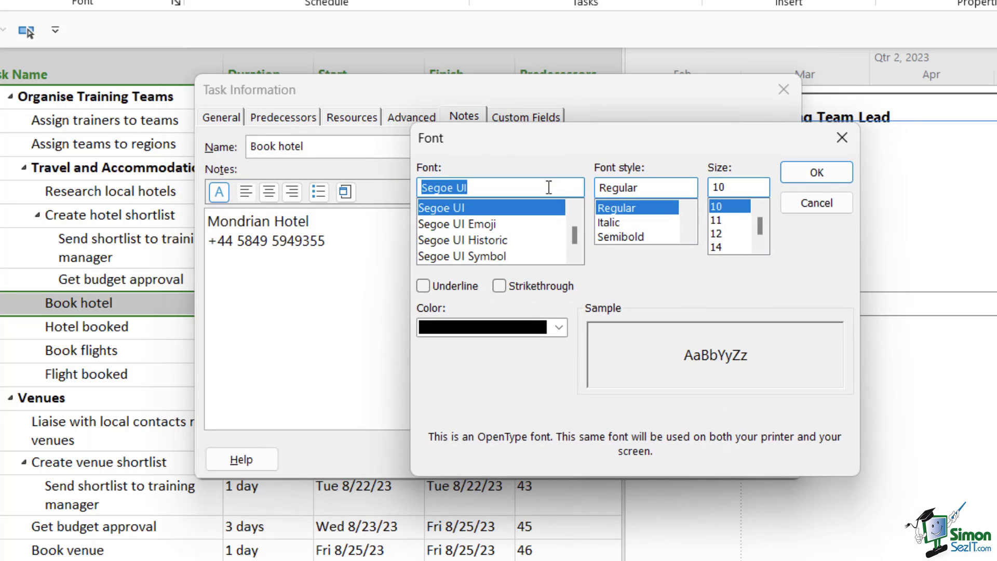
scroll(685, 236, "down", 2)
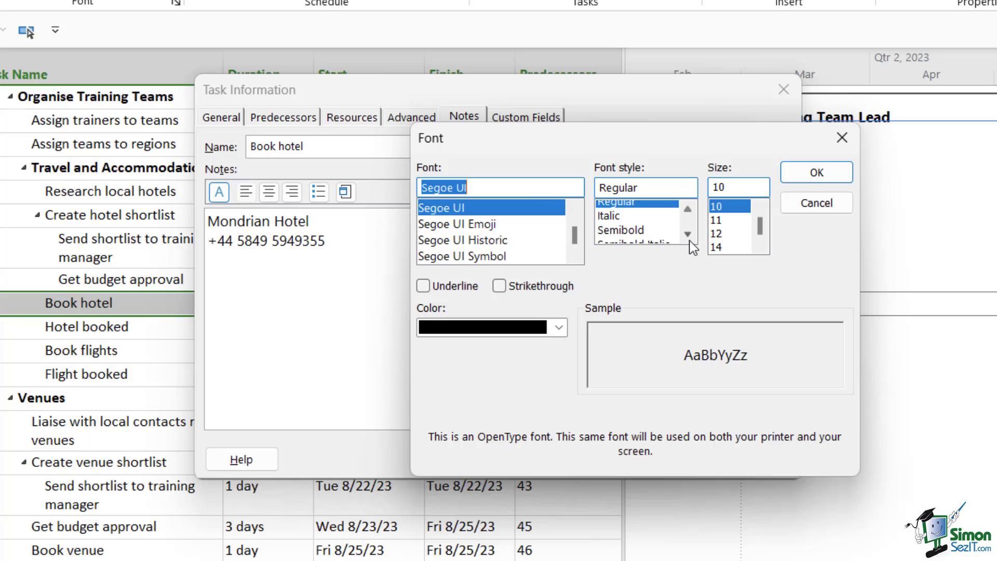
left_click(620, 221)
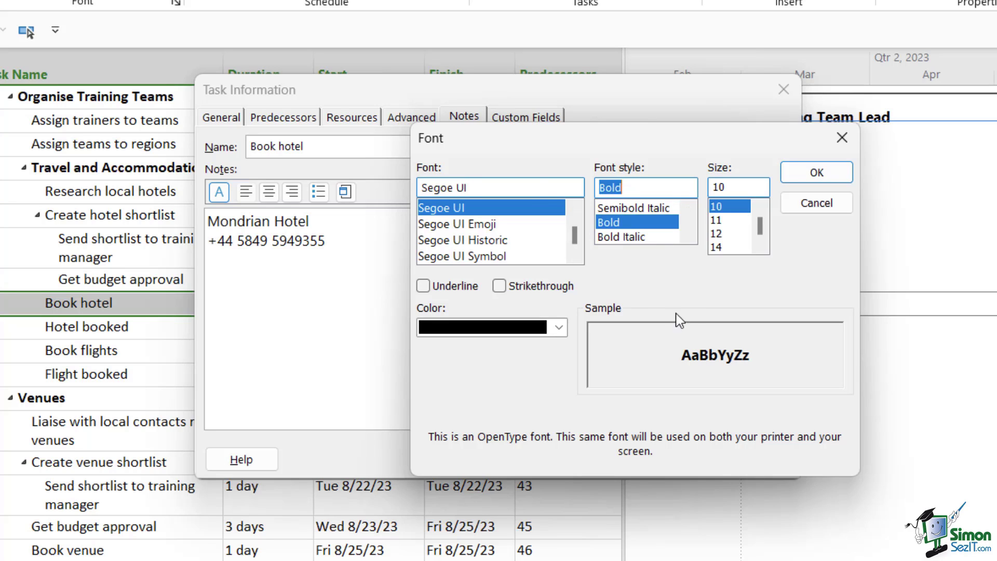
left_click(717, 236)
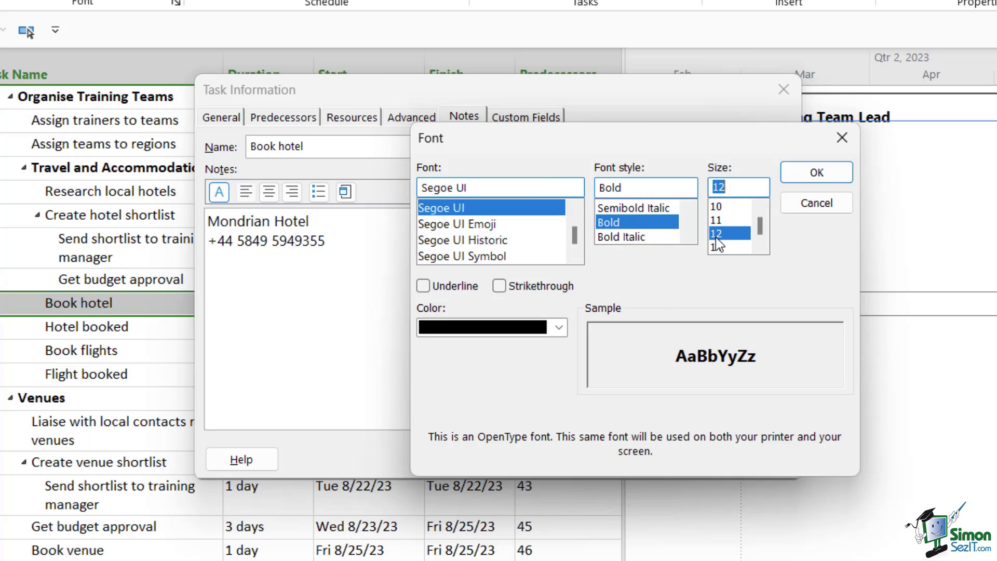
left_click(561, 326)
left_click(580, 555)
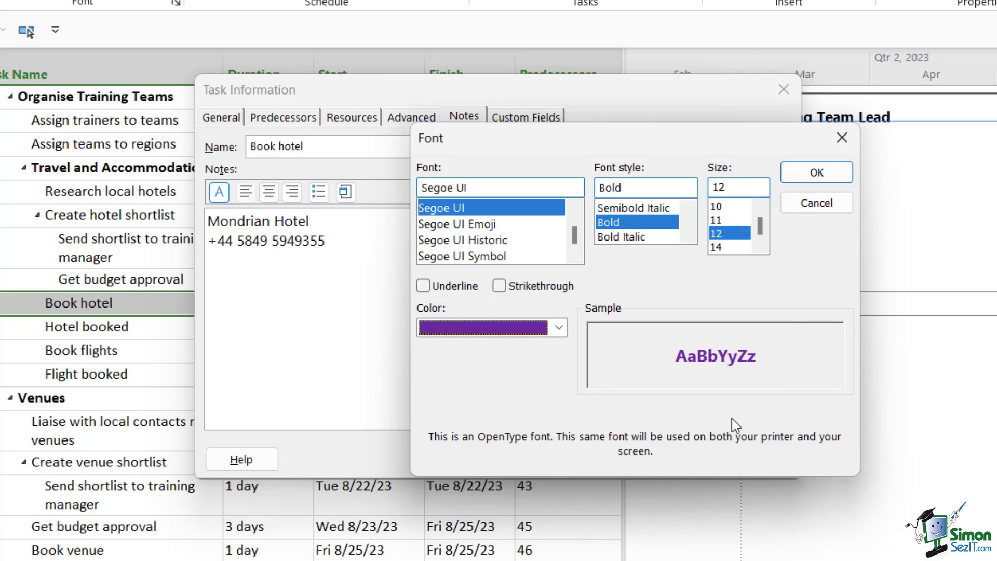
left_click(818, 175)
left_click(384, 274)
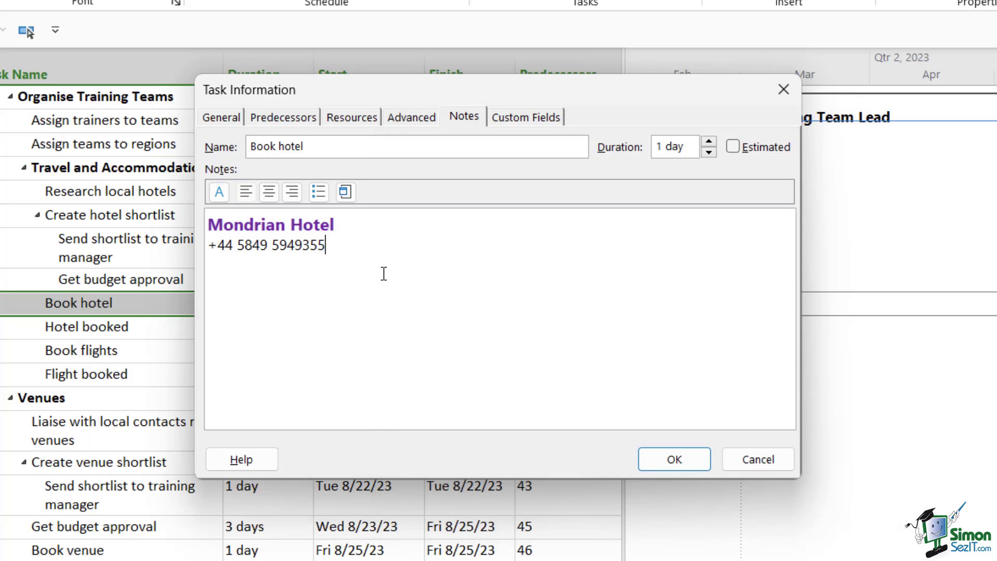
Italicise the phone number line in the Book hotel note
left_click_drag(326, 246, 211, 244)
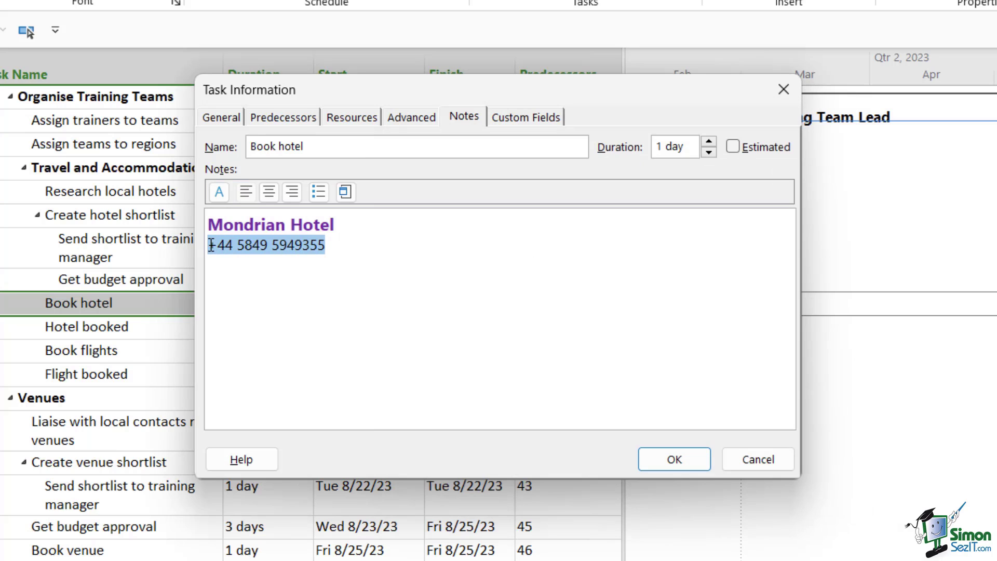
left_click(219, 192)
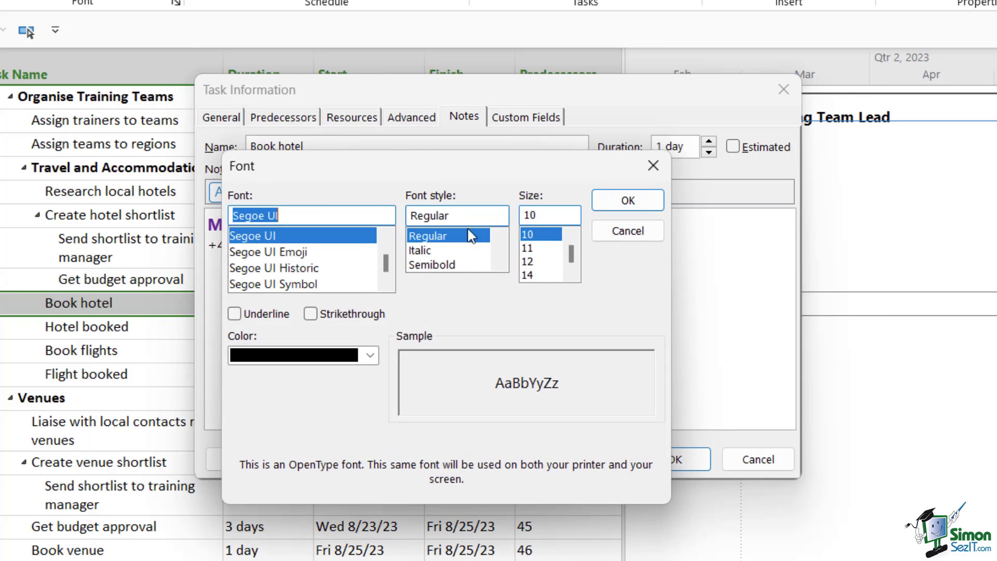
left_click(427, 250)
left_click(638, 201)
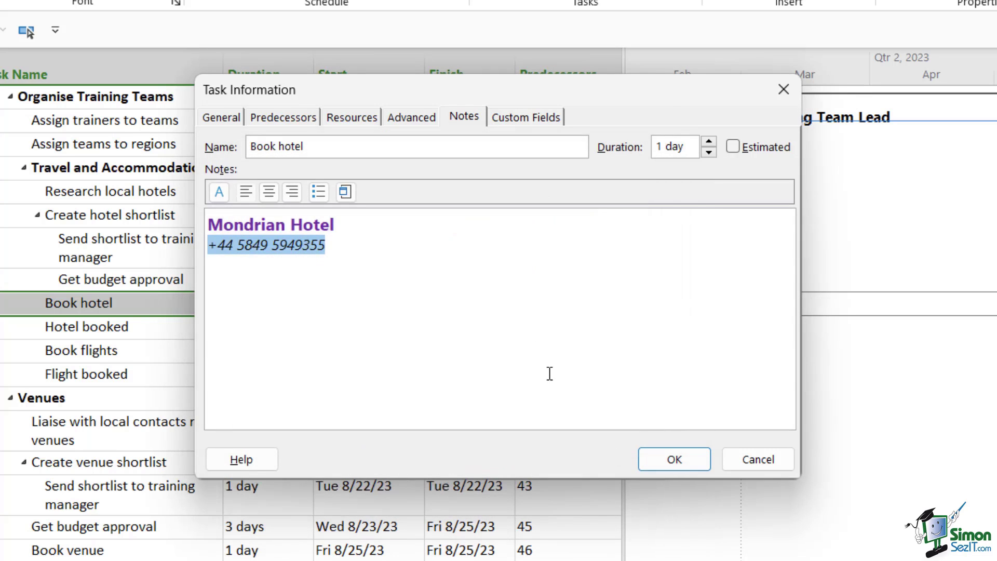
left_click(494, 309)
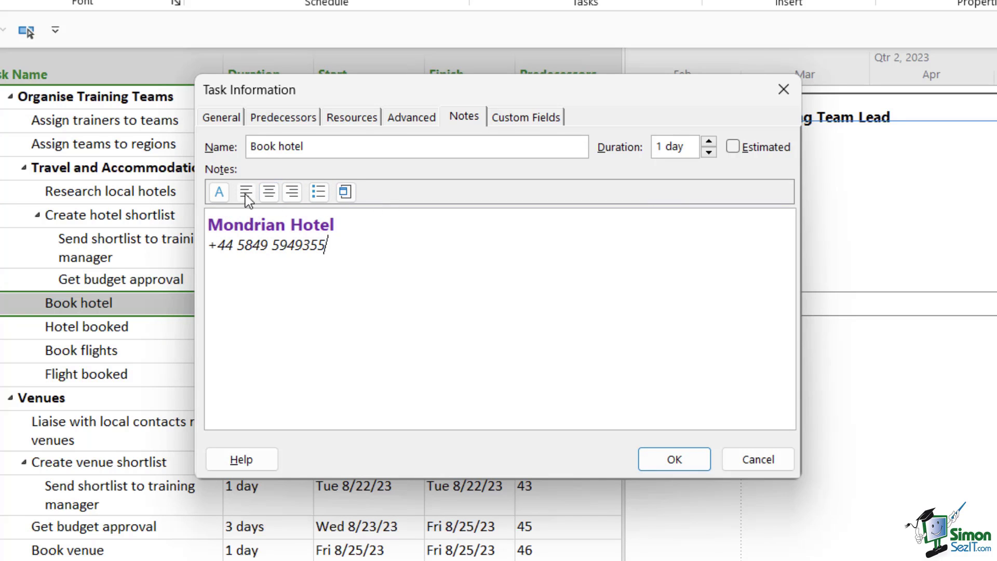
left_click(269, 193)
left_click(293, 195)
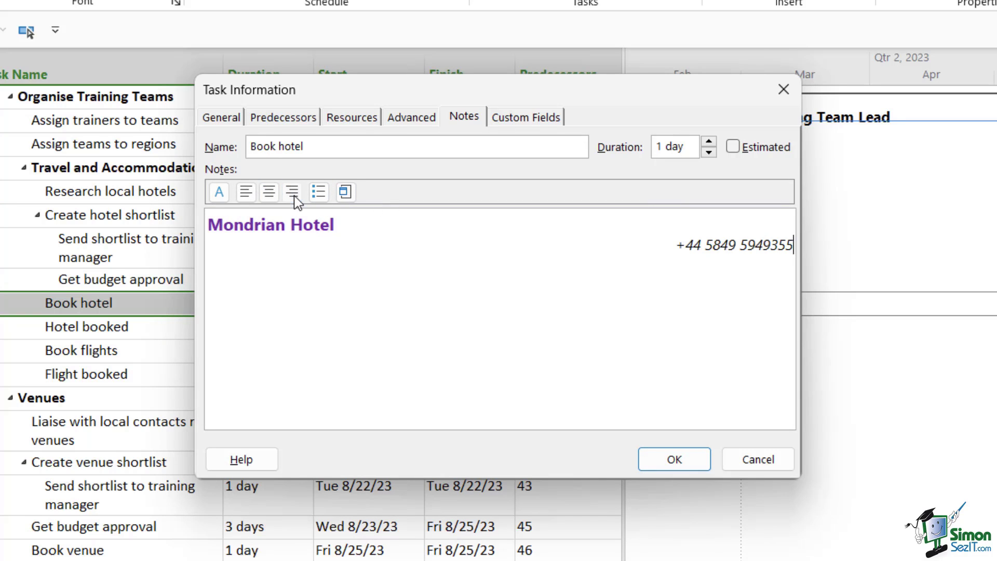
left_click(248, 197)
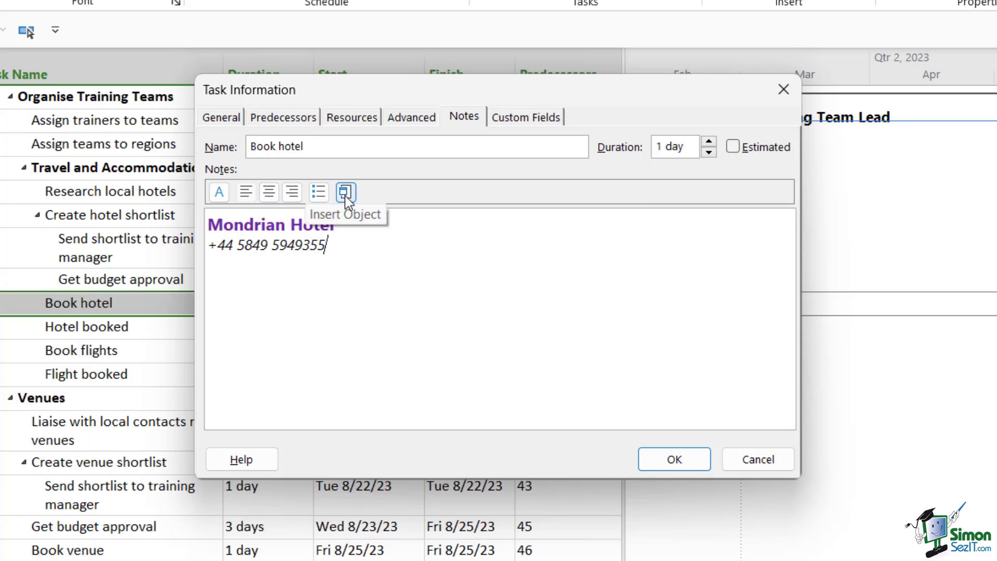
left_click(345, 195)
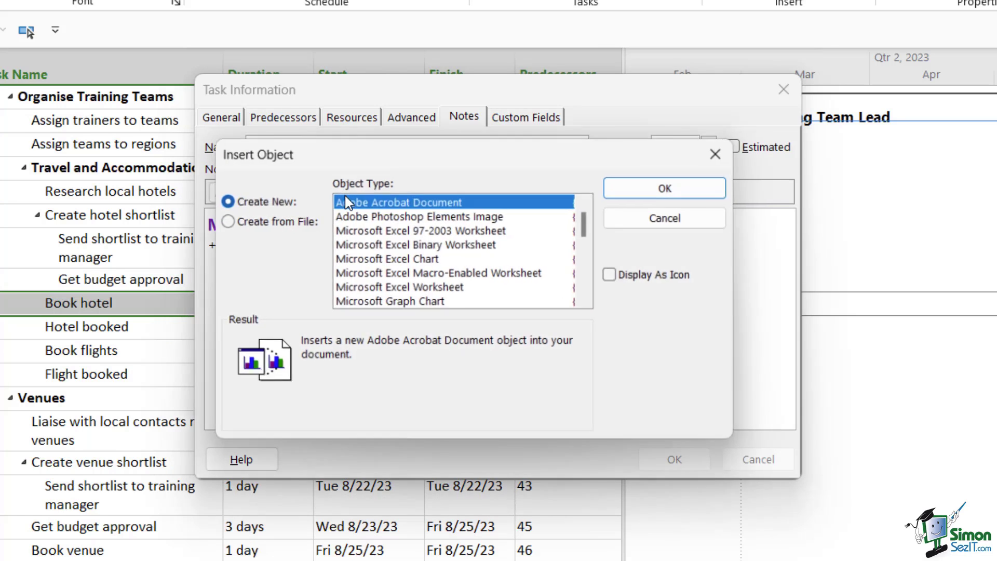
left_click(224, 221)
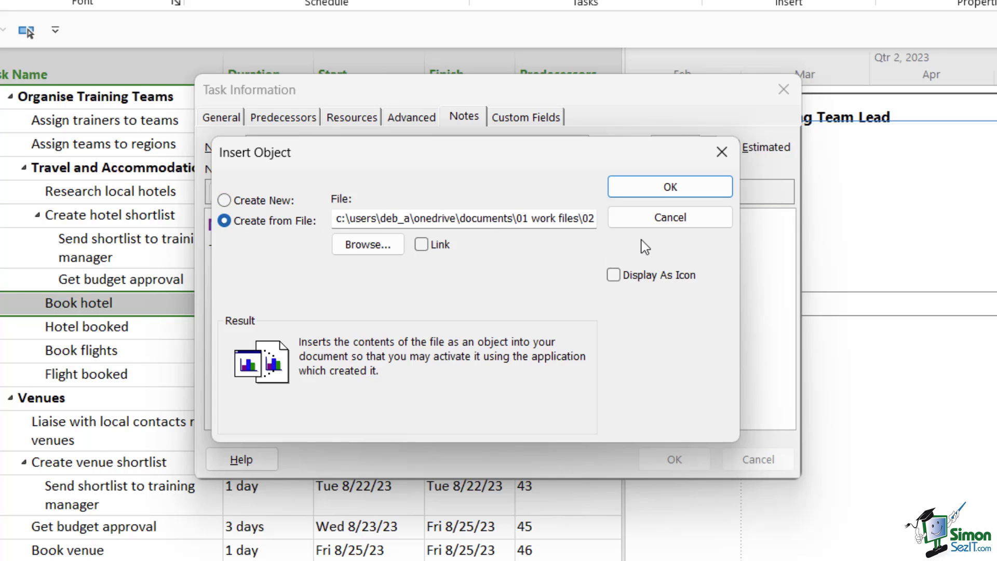
left_click(645, 218)
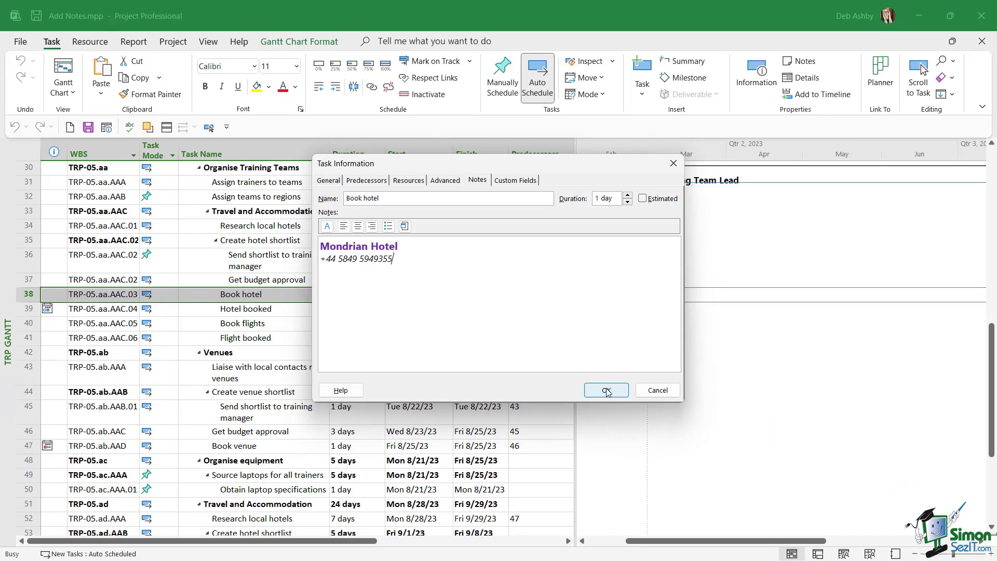
Save the note so Book hotel's row shows a note indicator previewing Mondrian Hotel
left_click(607, 391)
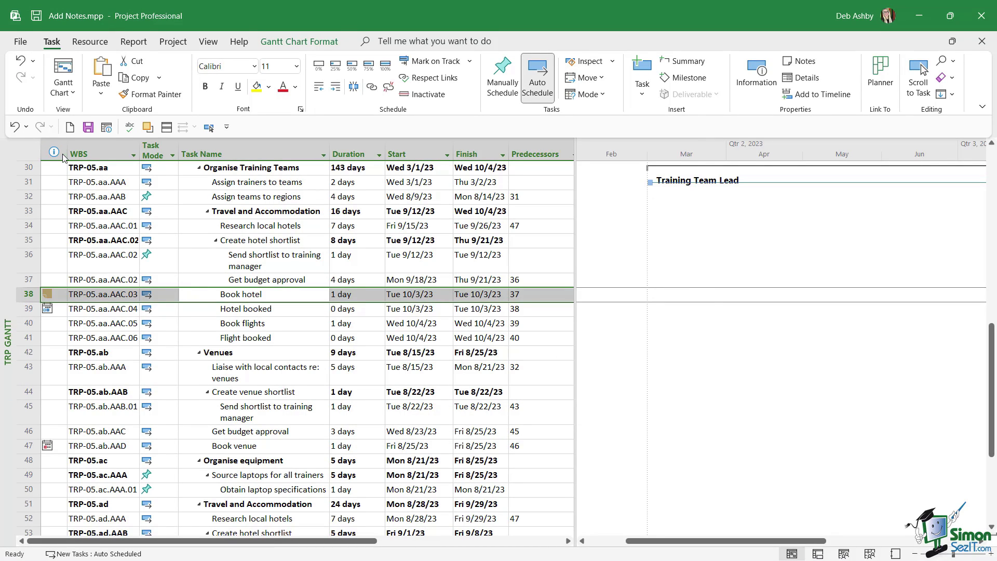
left_click(92, 293)
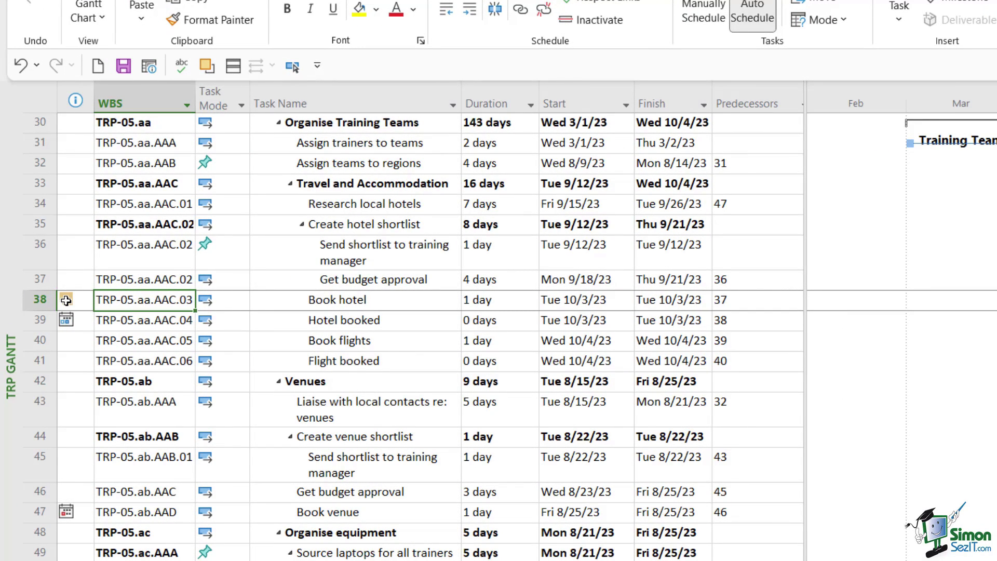
mouse_move(66, 301)
right_click(66, 299)
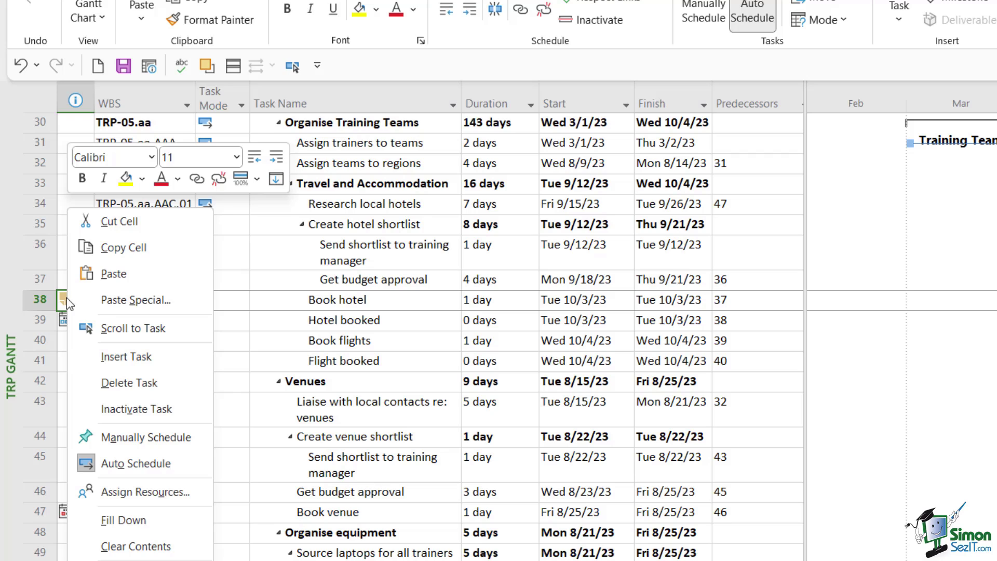
left_click(340, 300)
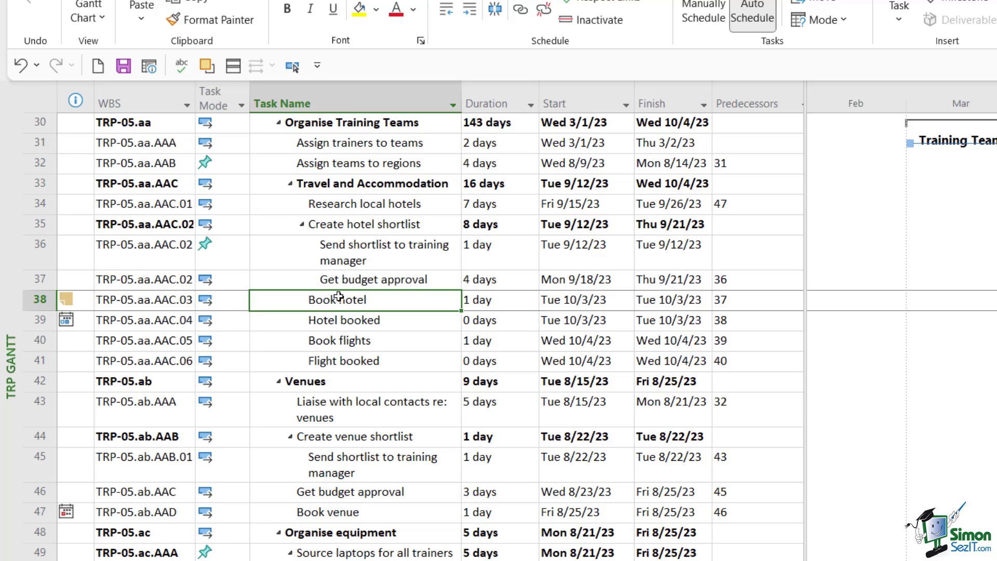
double_click(338, 299)
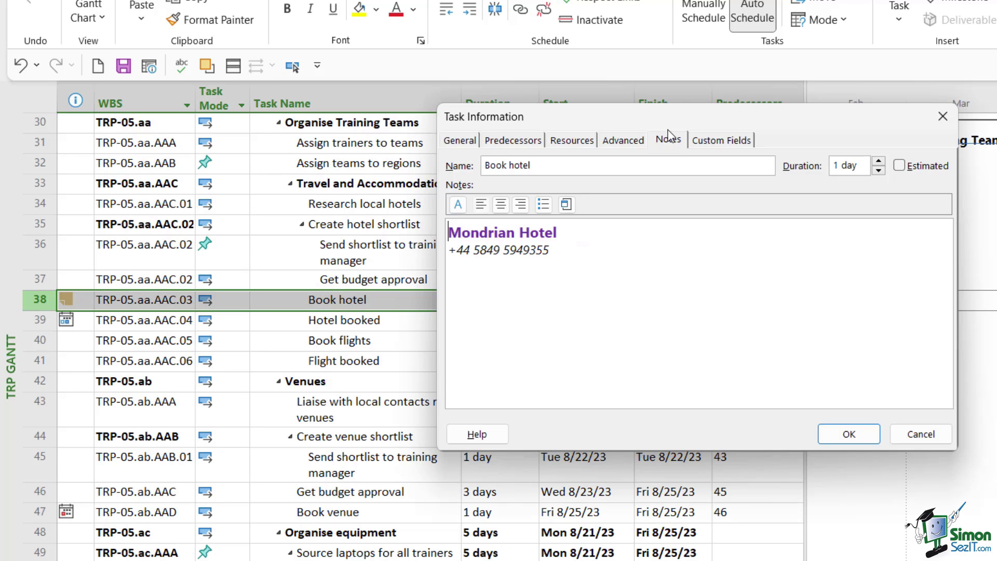
left_click(587, 264)
key("ctrl+a")
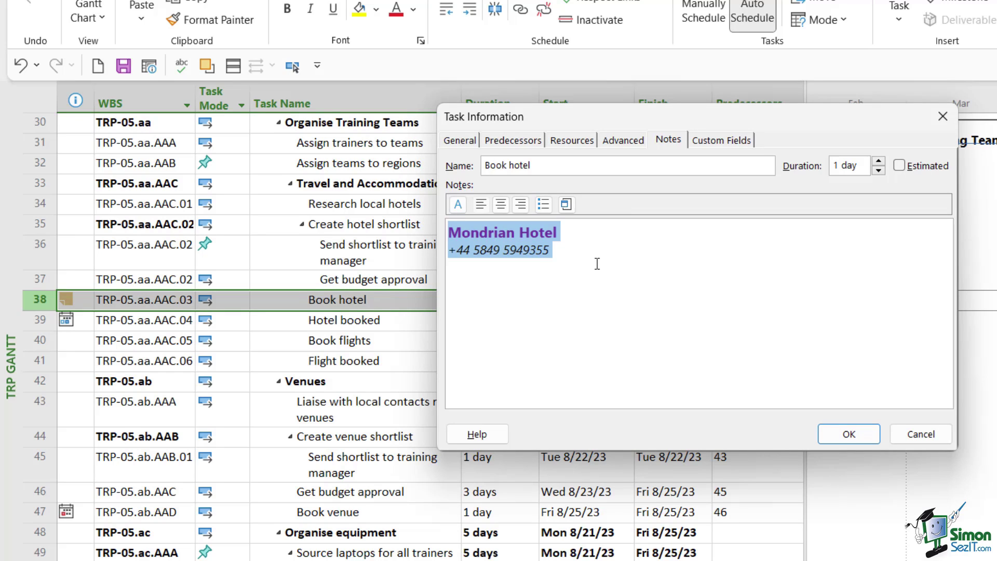
key("ctrl+Home")
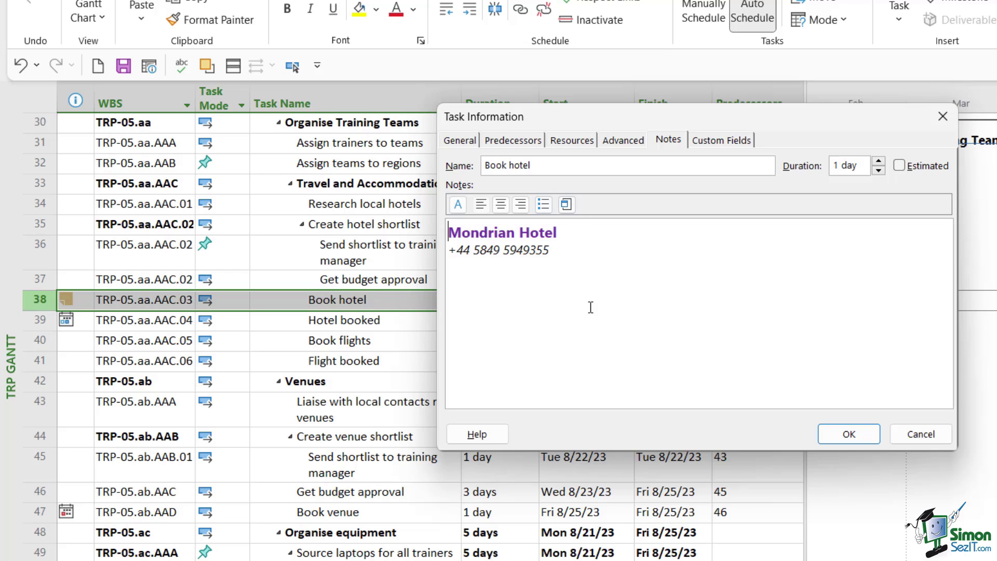
left_click(924, 435)
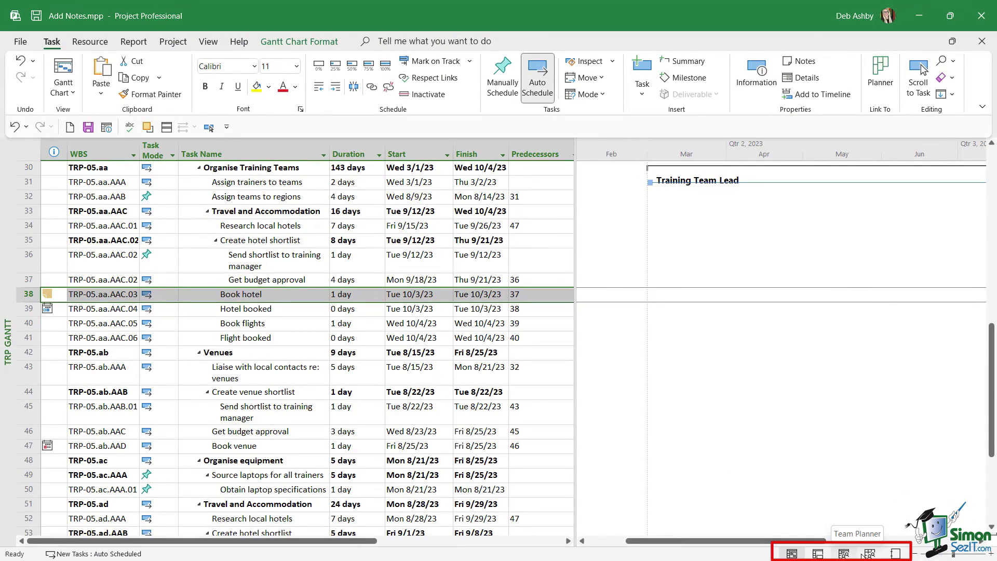
In the Resource Sheet, add the note 'Pegasus Contracting' to the Training Team Lead resource
left_click(872, 555)
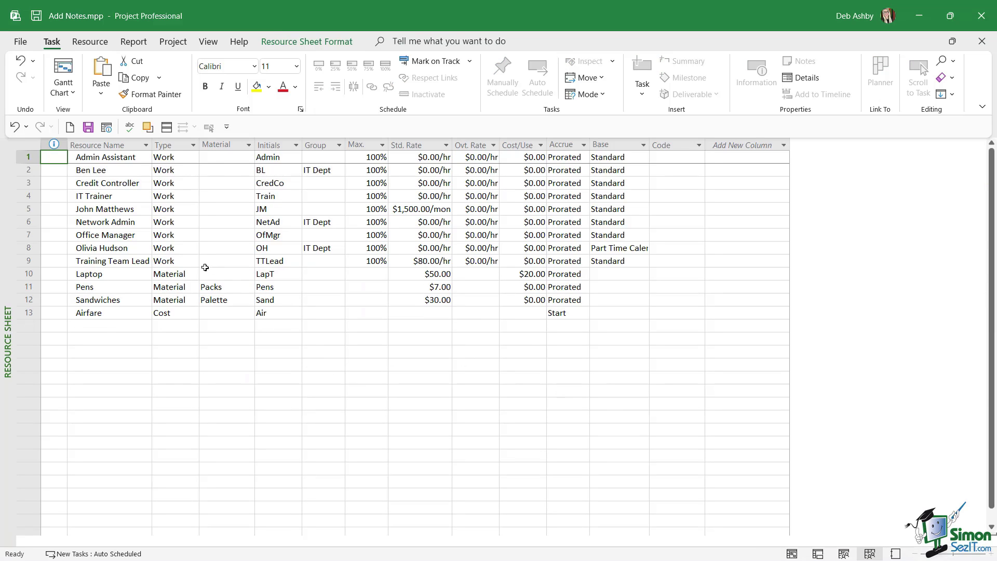
left_click(36, 208)
left_click(27, 260)
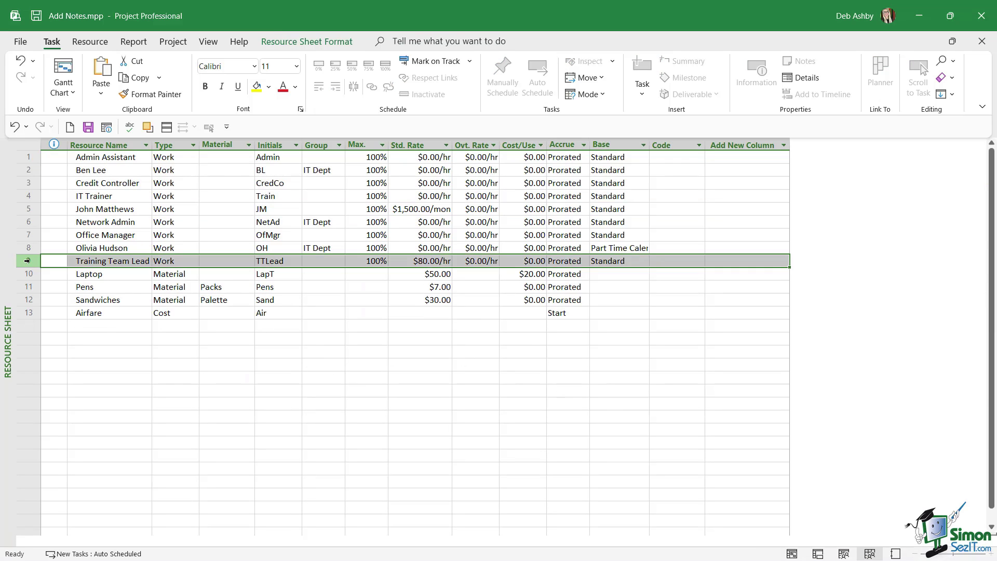
double_click(32, 261)
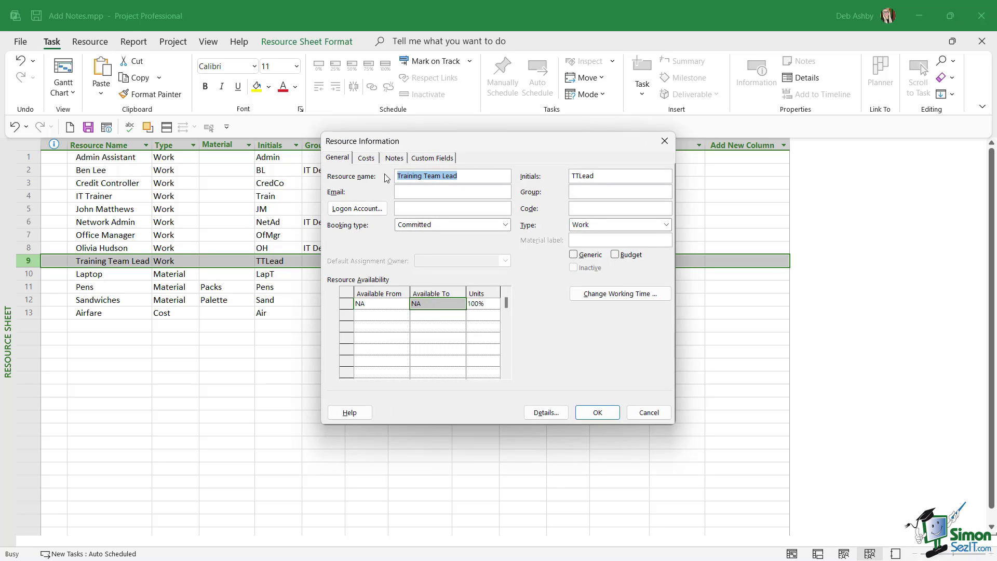
left_click(393, 159)
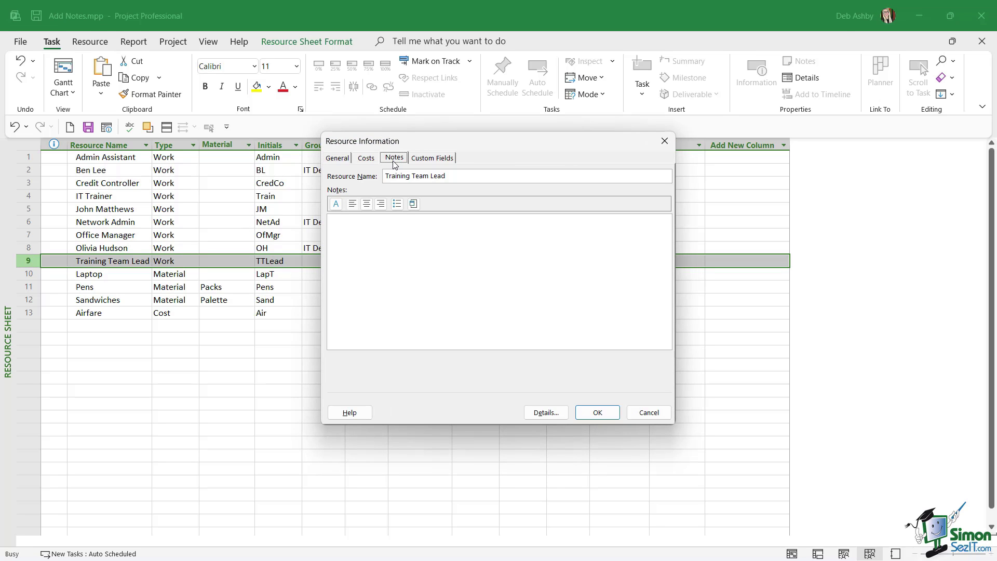
left_click(337, 224)
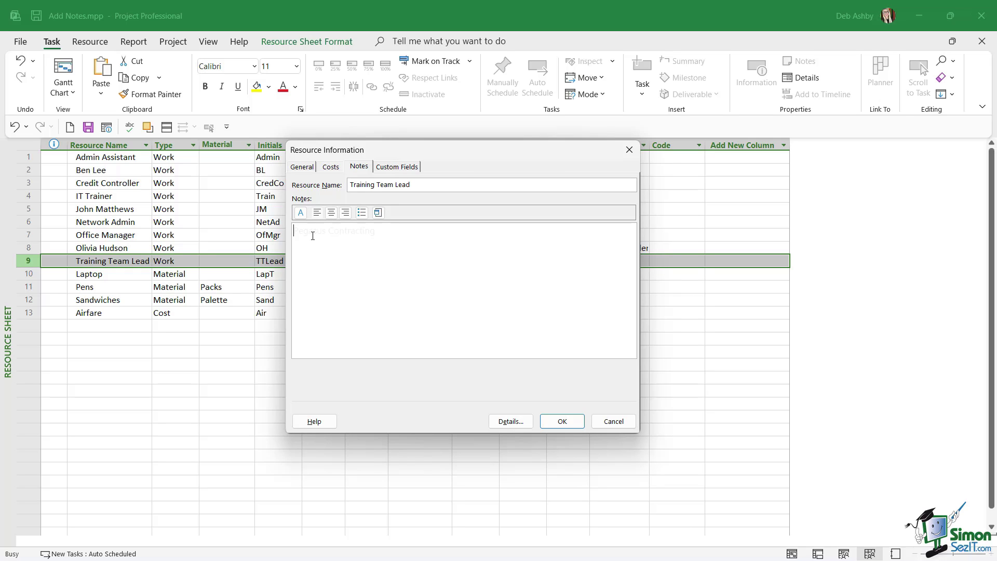
left_click(562, 422)
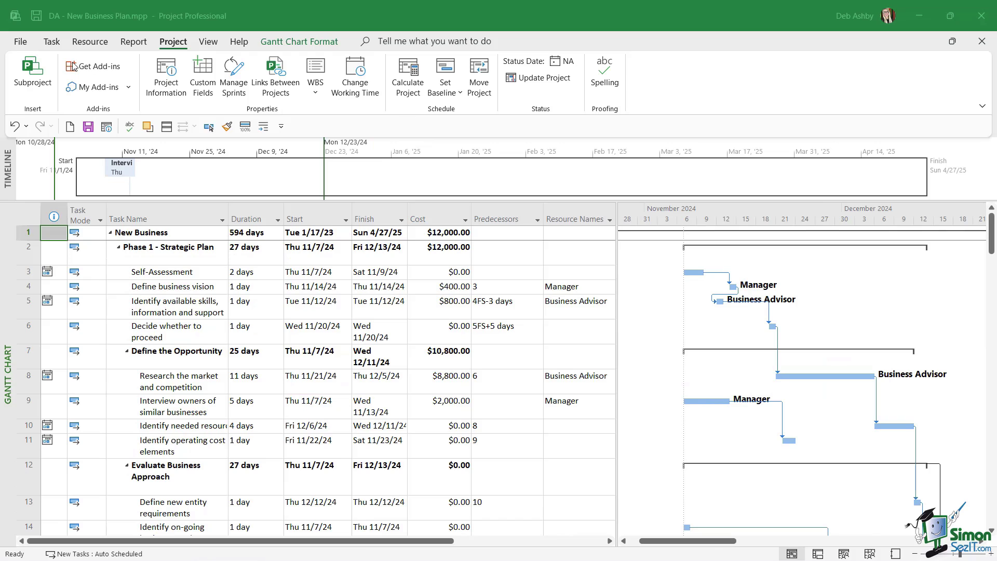
Apply the Leveling Gantt view from the More Views list
left_click(52, 43)
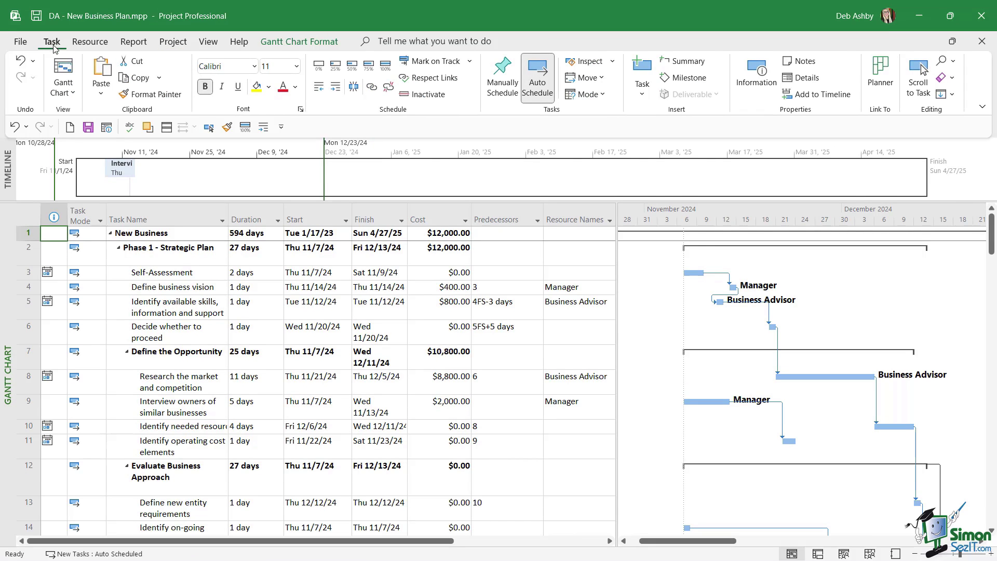
left_click(73, 94)
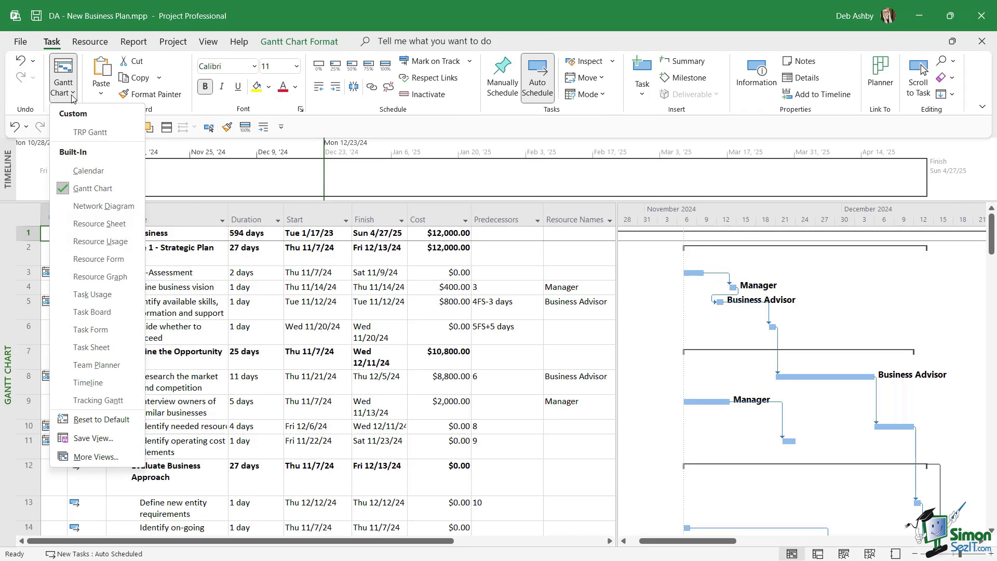
left_click(89, 458)
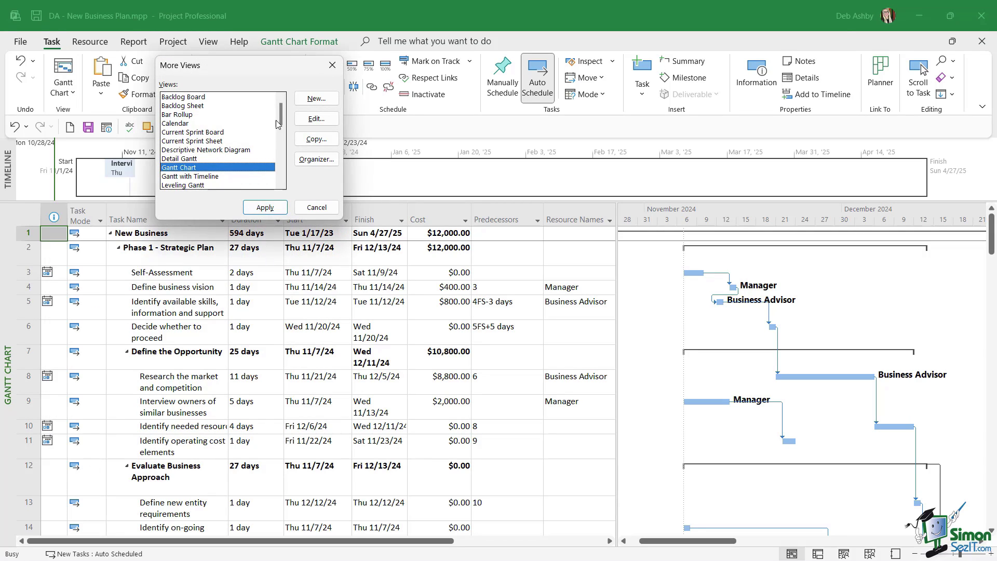
left_click_drag(280, 117, 280, 128)
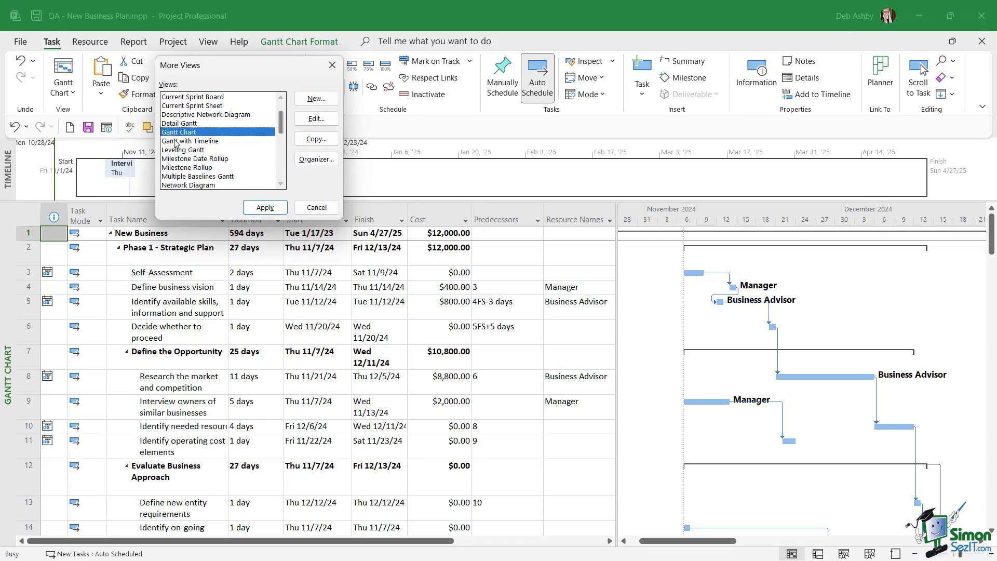
left_click(172, 150)
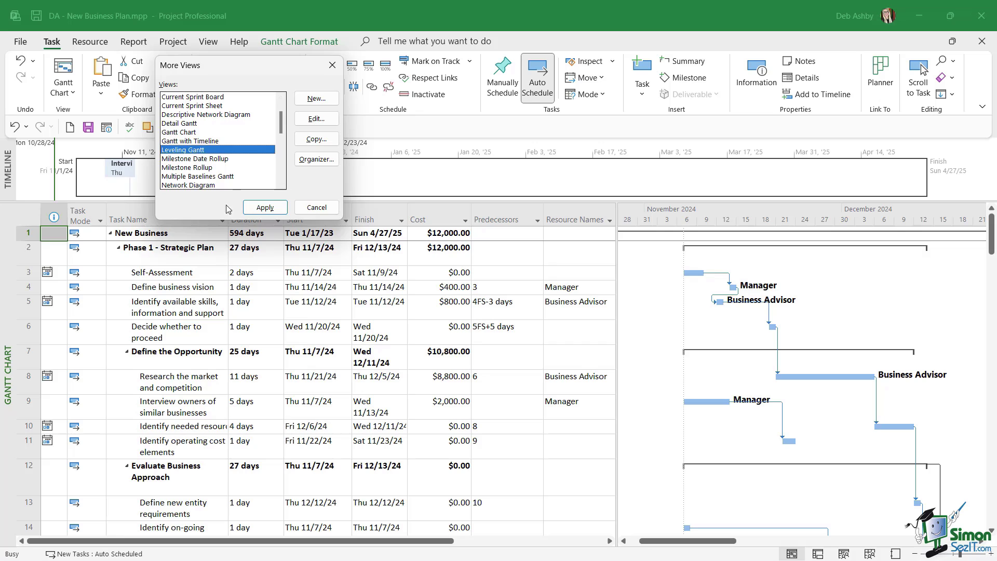
left_click(265, 207)
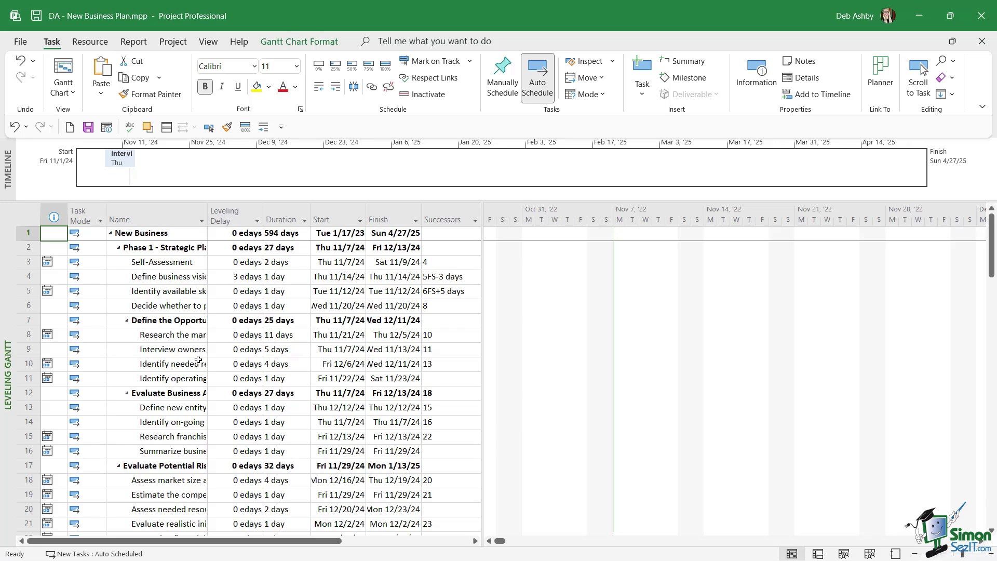
Set Interview owners' leveling delay to 5 edays, moving its start to Tue 11/12/24
left_click(25, 349)
left_click(239, 349)
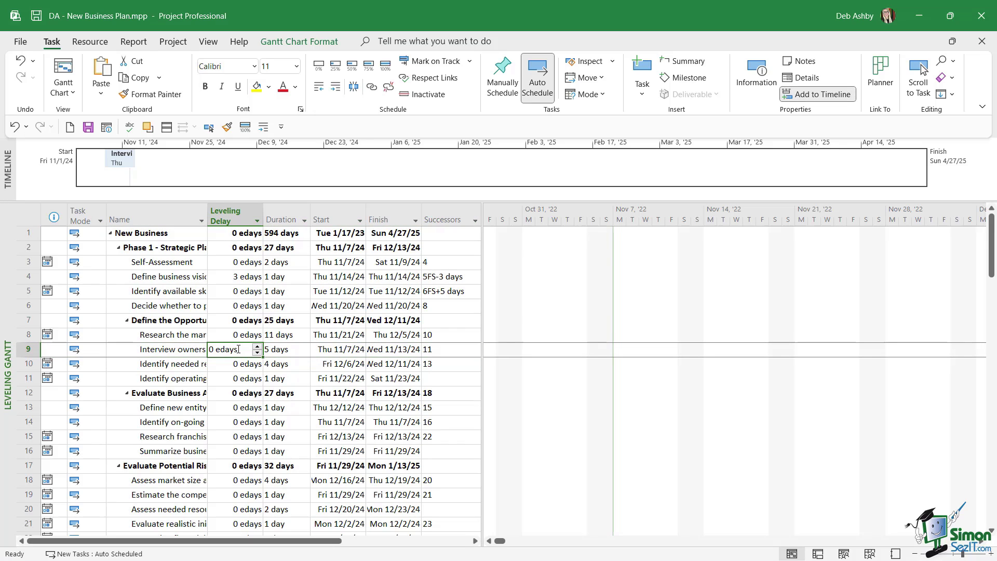
left_click(219, 349)
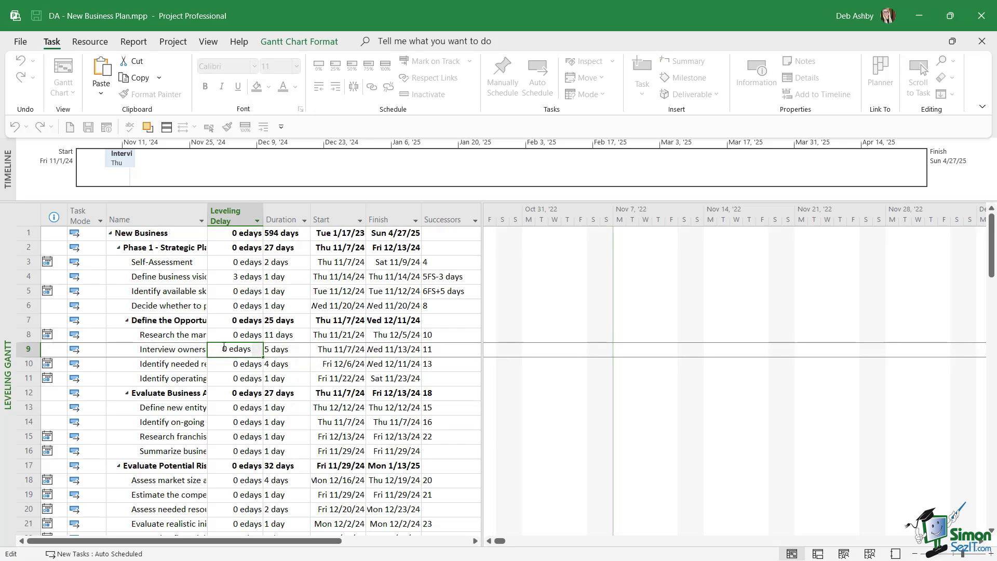
key("Delete")
type("5")
key("Tab")
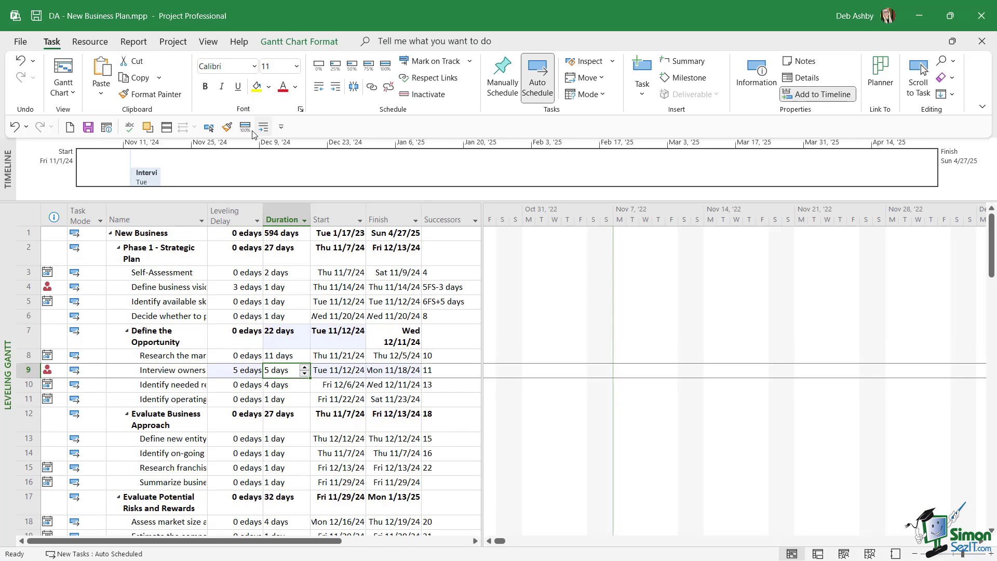
left_click(209, 127)
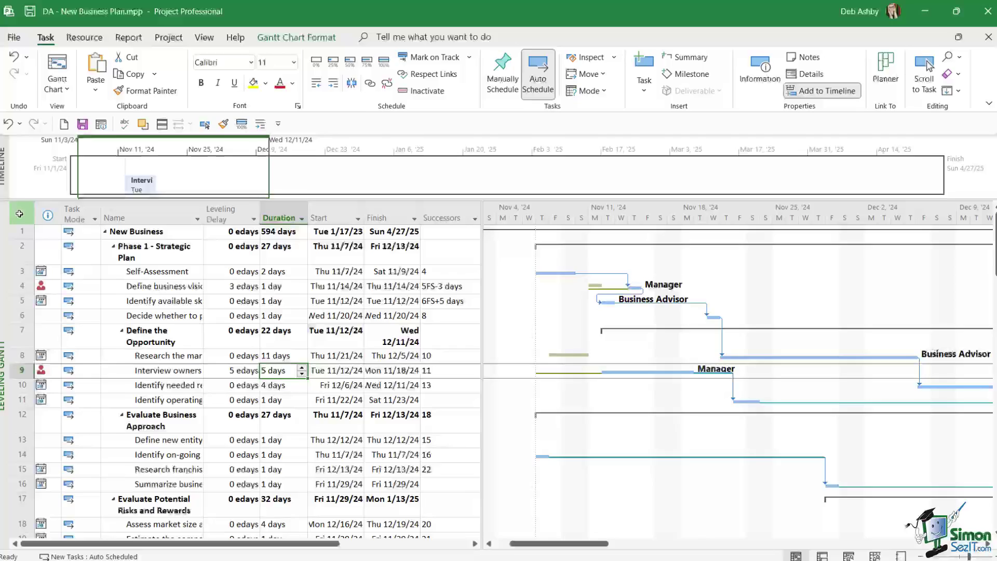
Switch the task sheet to the Entry table and widen it to reveal Predecessors
left_click(26, 216)
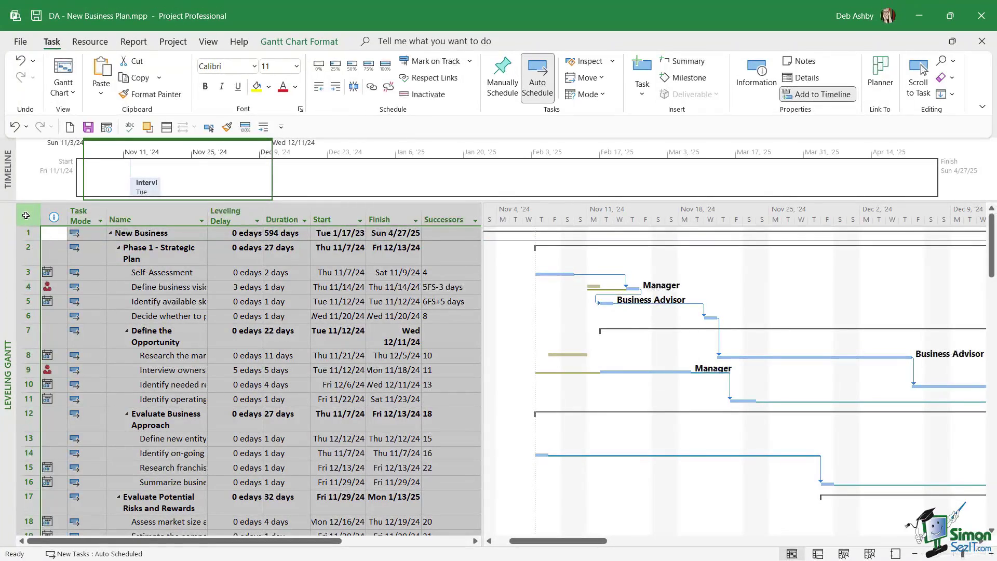
right_click(26, 216)
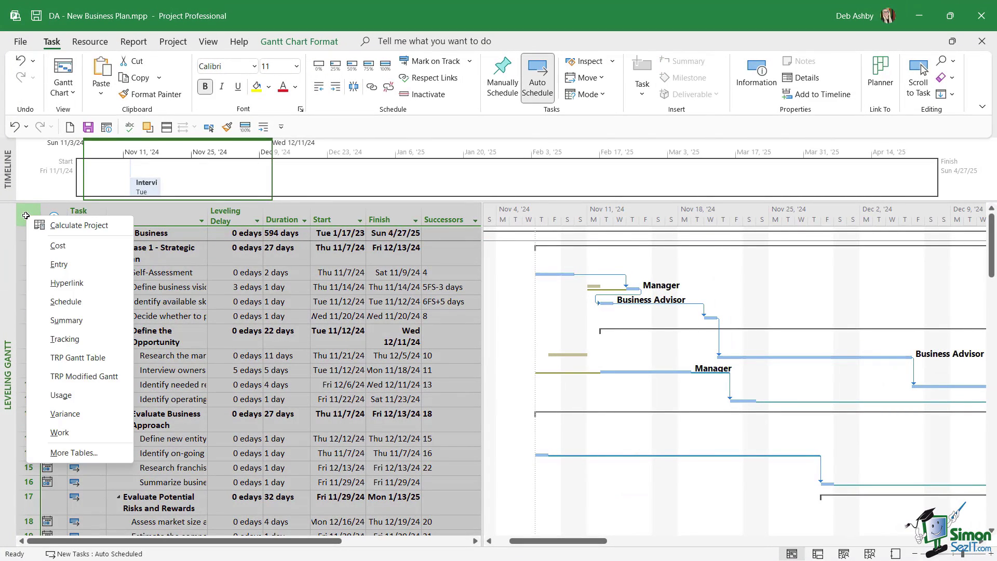
left_click(90, 266)
left_click_drag(471, 288, 507, 285)
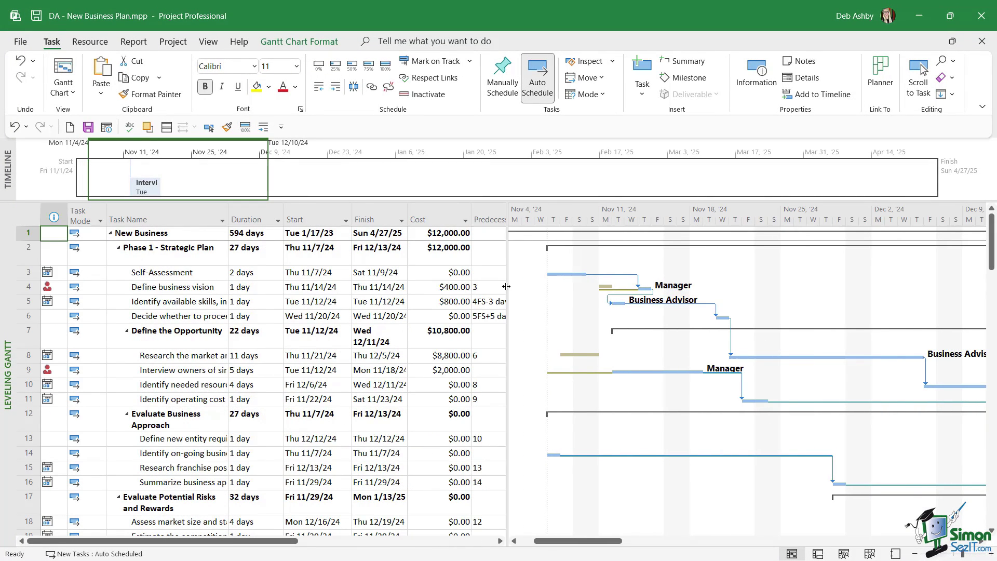
scroll(373, 303, "down", 3)
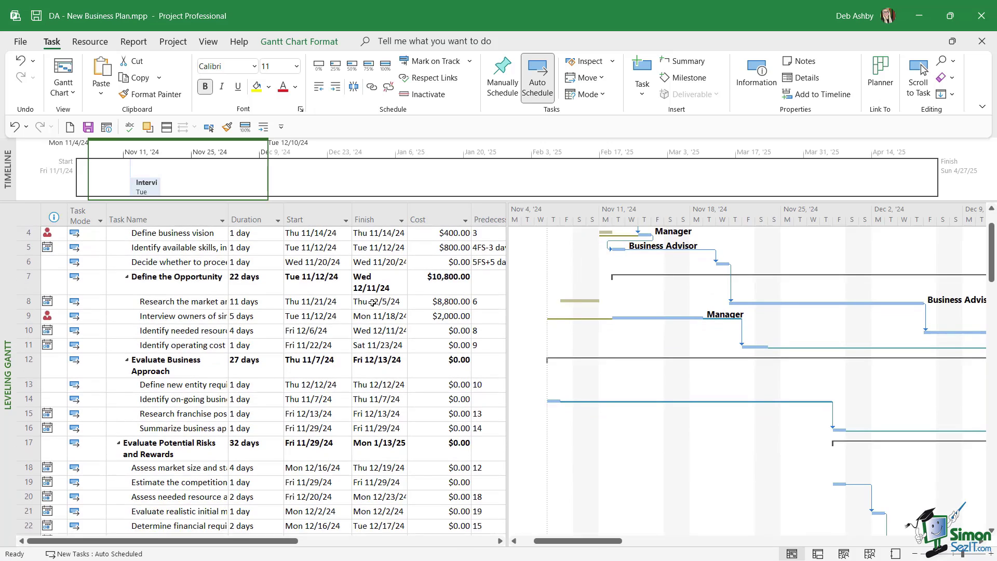
scroll(373, 303, "up", 3)
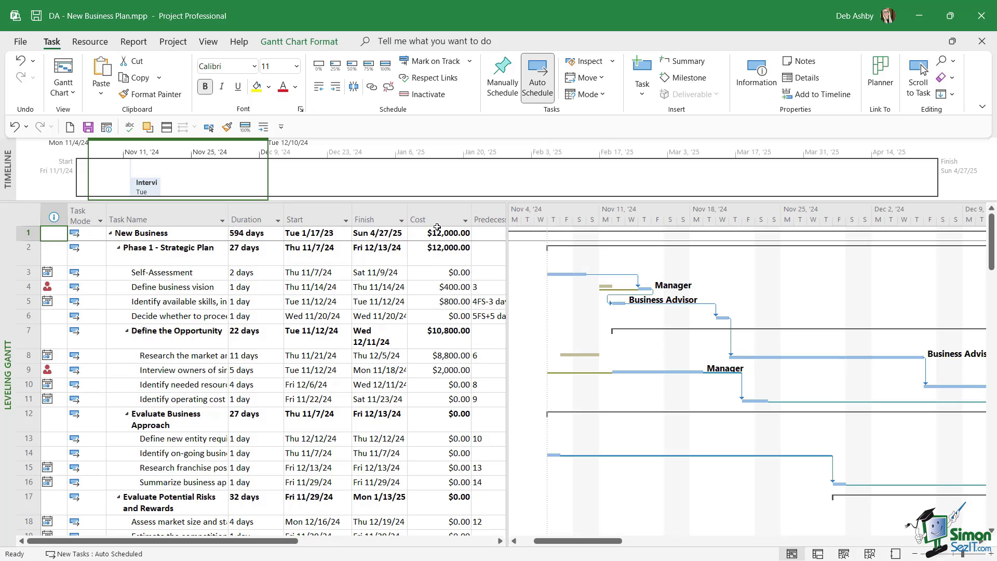
left_click(29, 356)
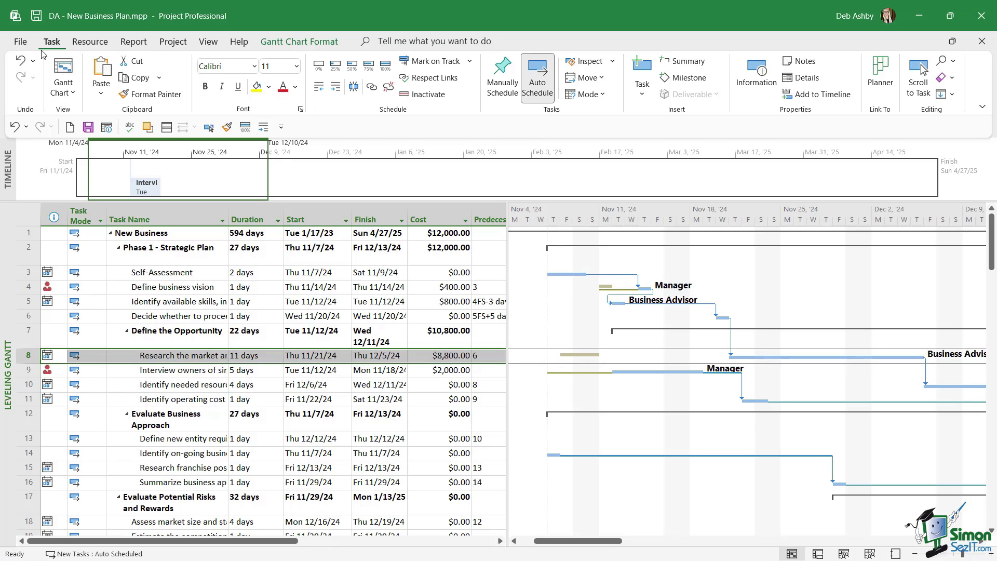
left_click(421, 96)
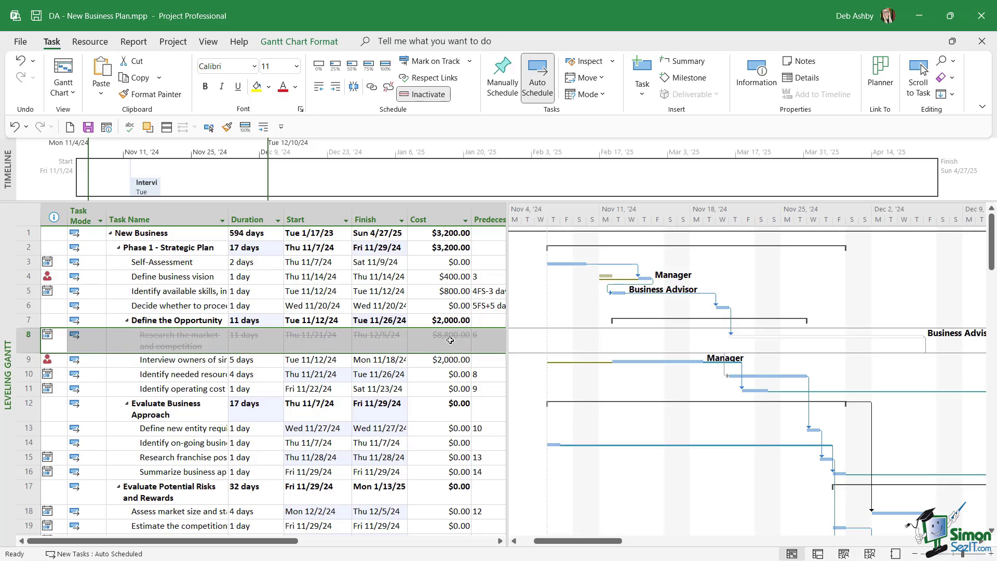
left_click(416, 95)
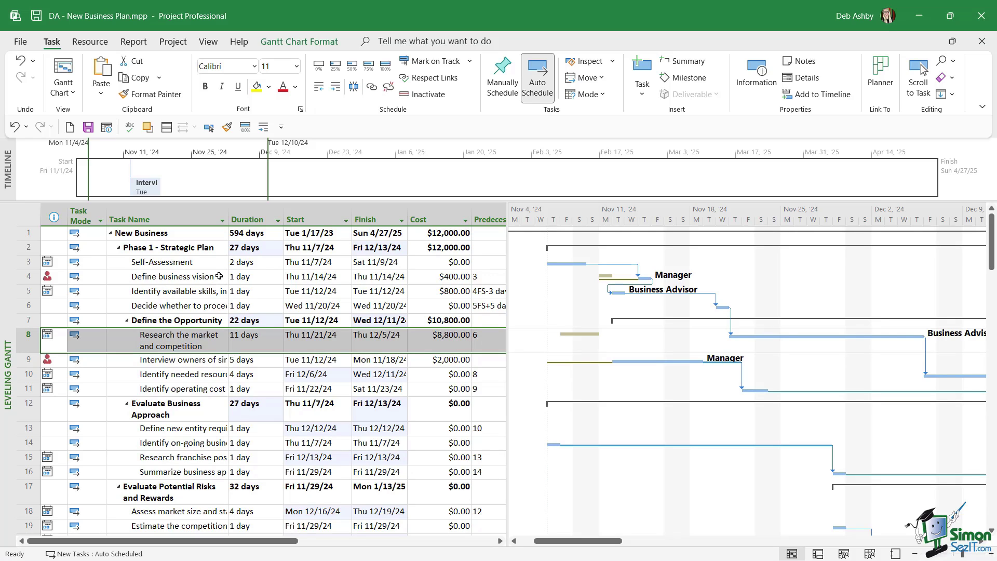
left_click(168, 458)
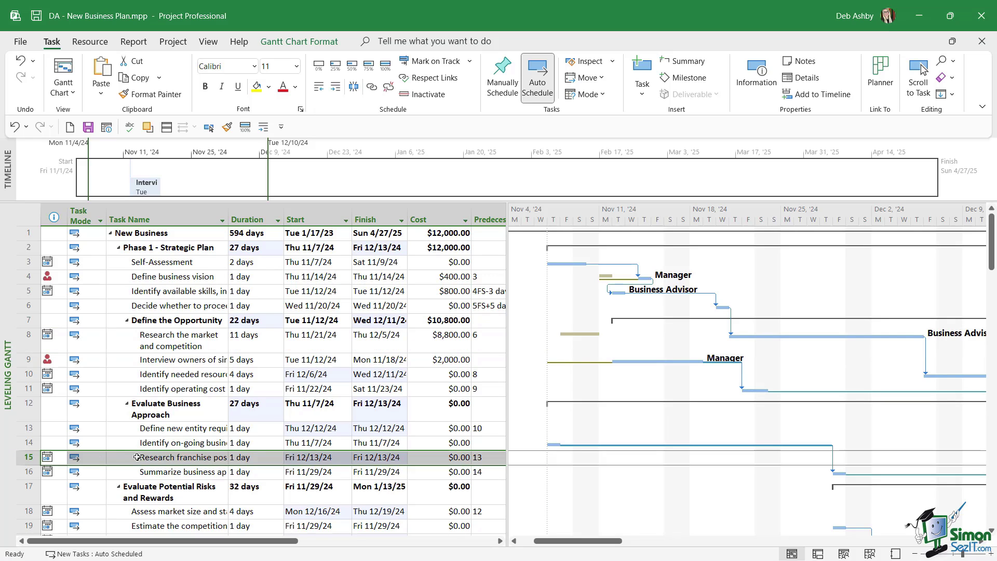
Add a note to Research franchise possibilities about getting the list of possible collaborations from a colleague
left_click(185, 462)
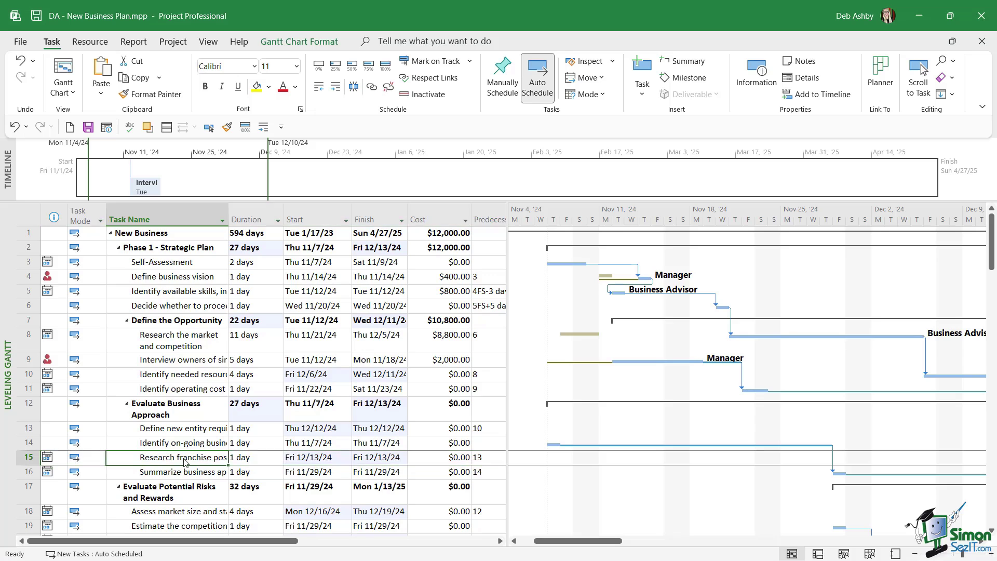
double_click(185, 461)
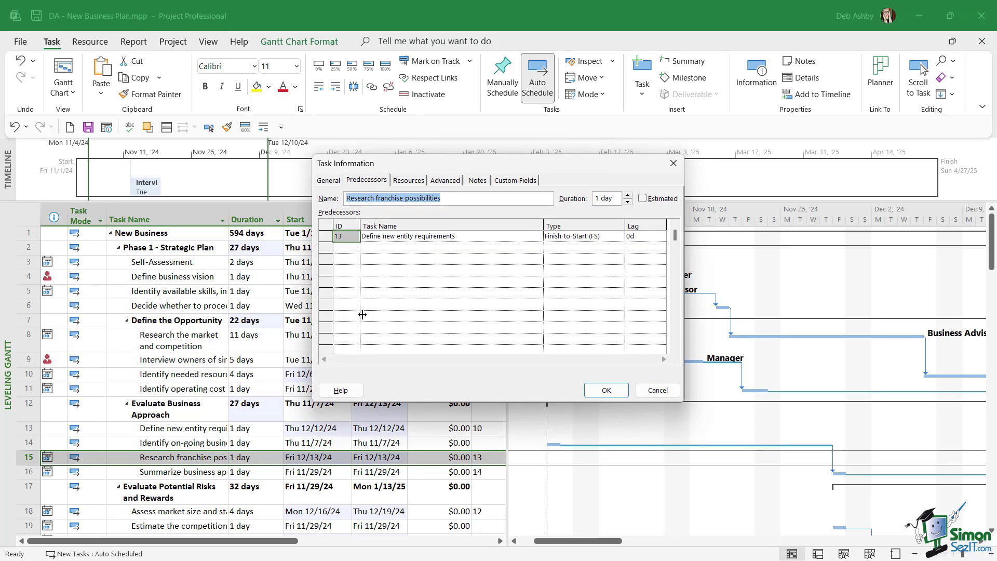
left_click(477, 182)
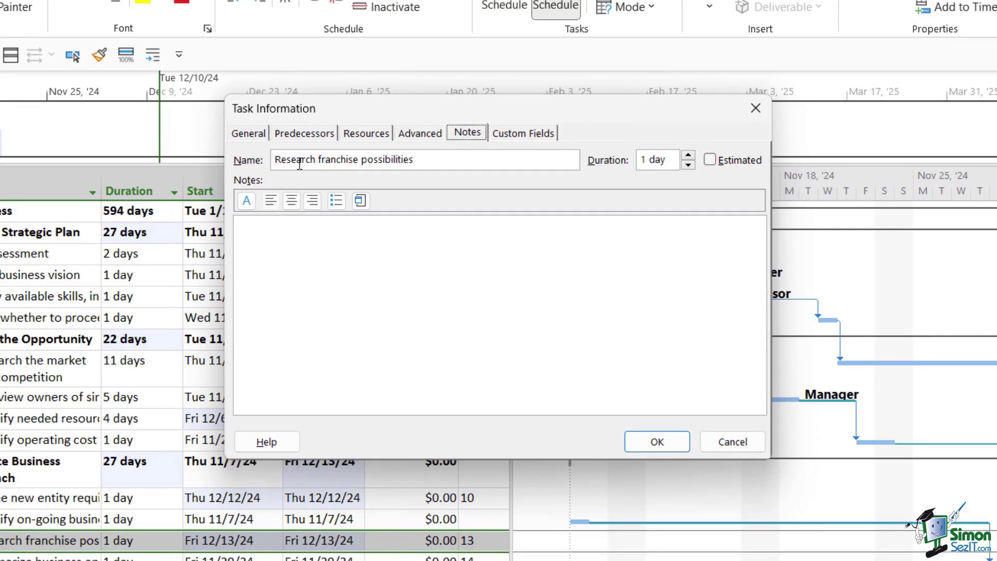
left_click(247, 229)
type("Get the list of possible collaborations from John.")
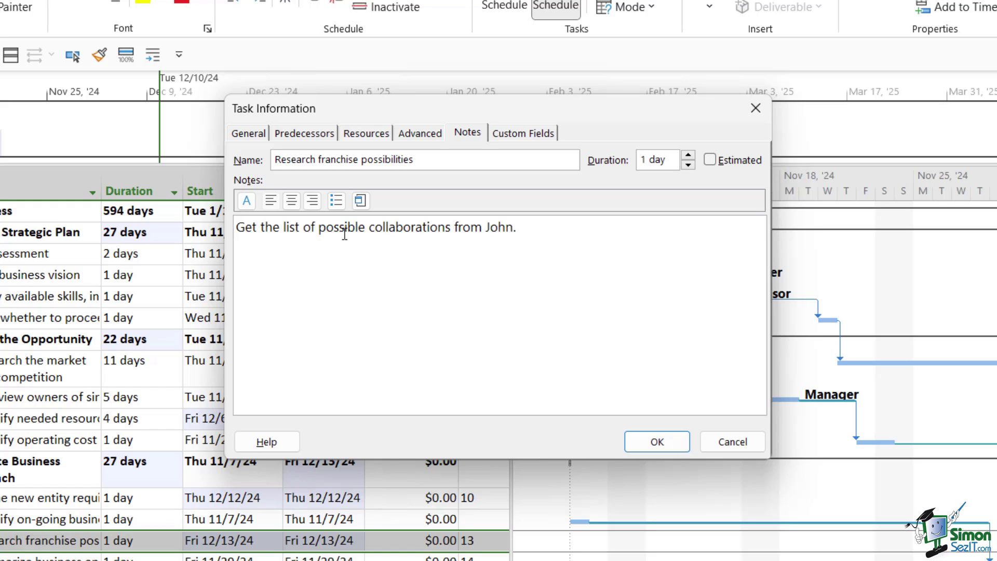
Format the note text as italic dark blue and save the task details
left_click_drag(520, 229, 229, 229)
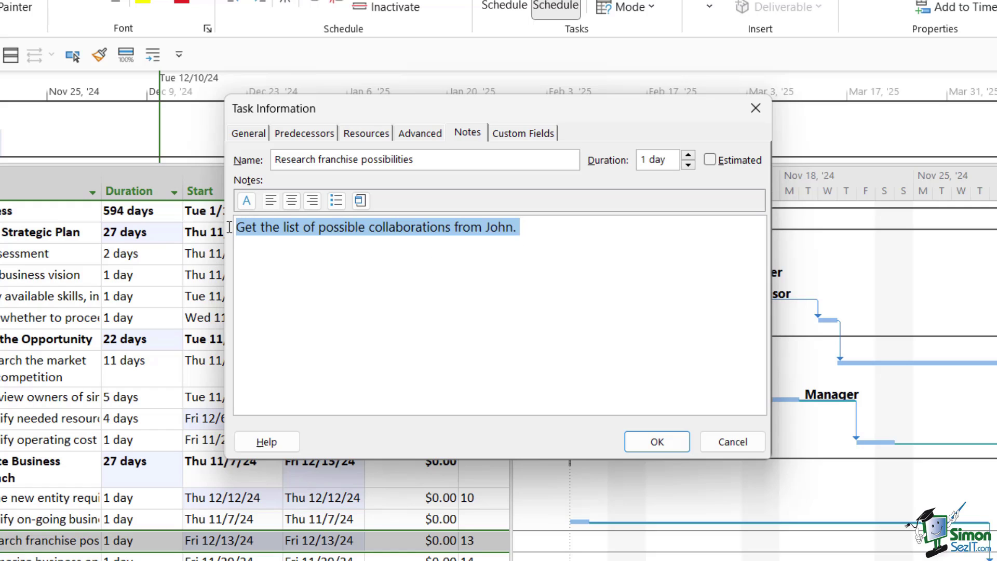
left_click(247, 200)
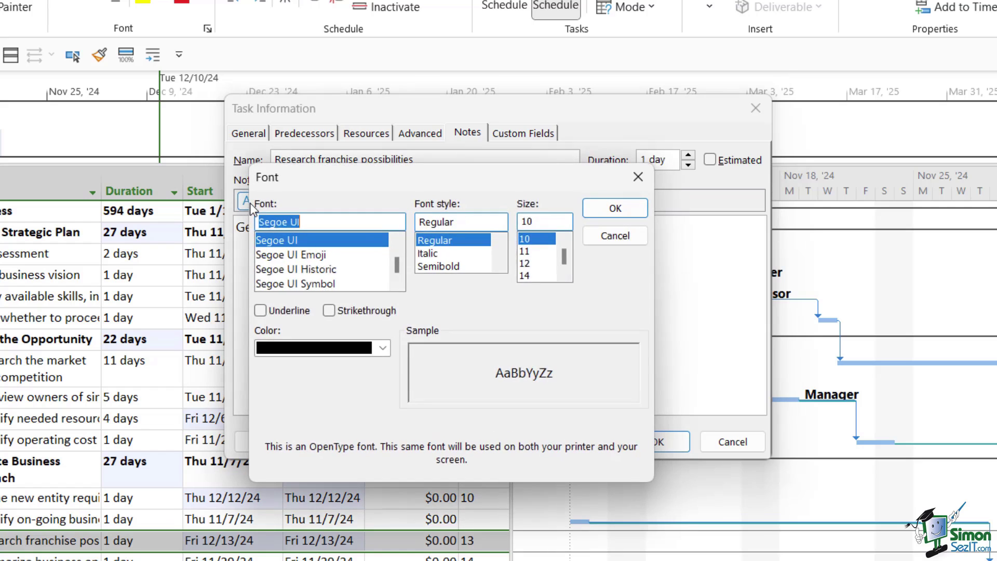
left_click(431, 254)
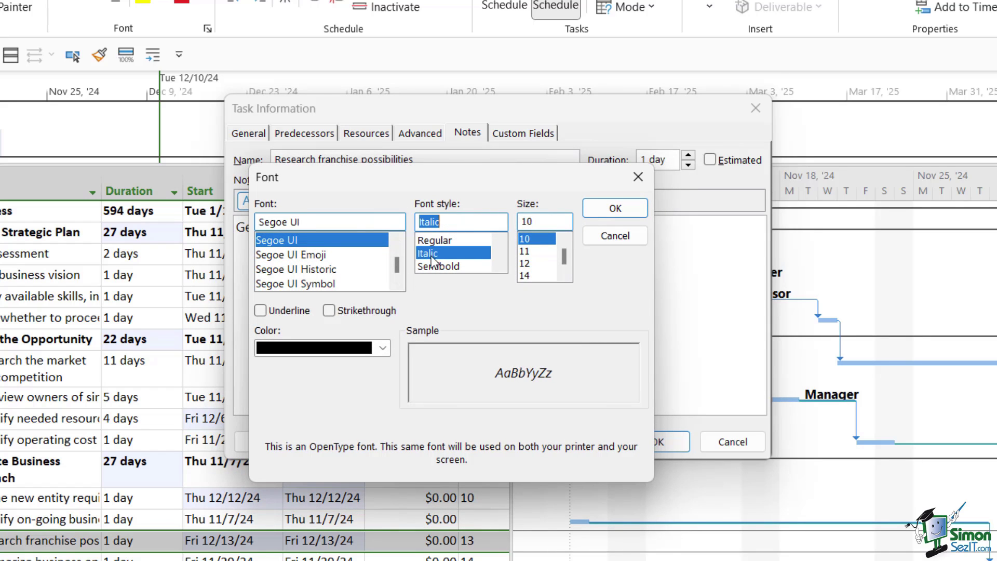
left_click(383, 348)
left_click(385, 485)
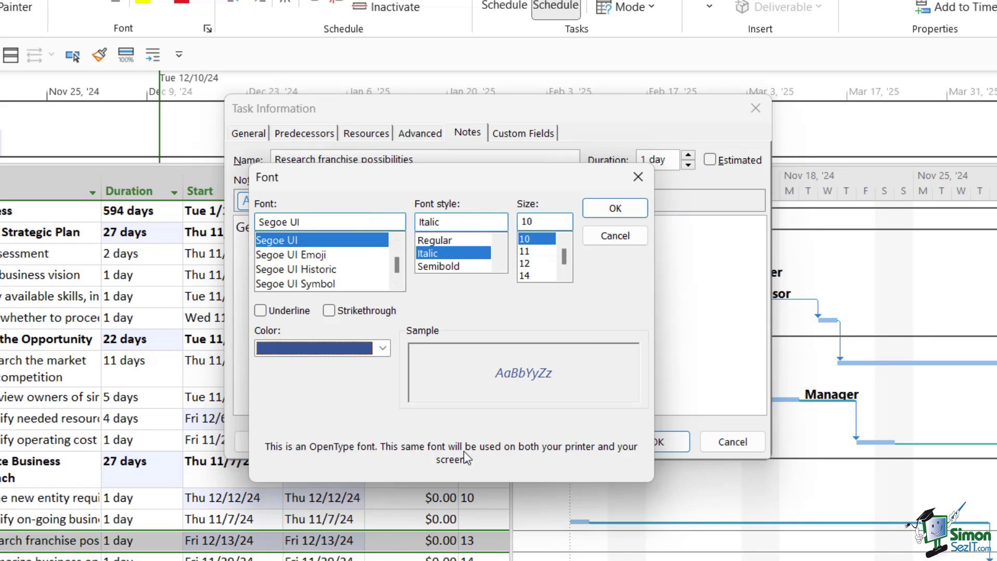
left_click(616, 207)
left_click(582, 240)
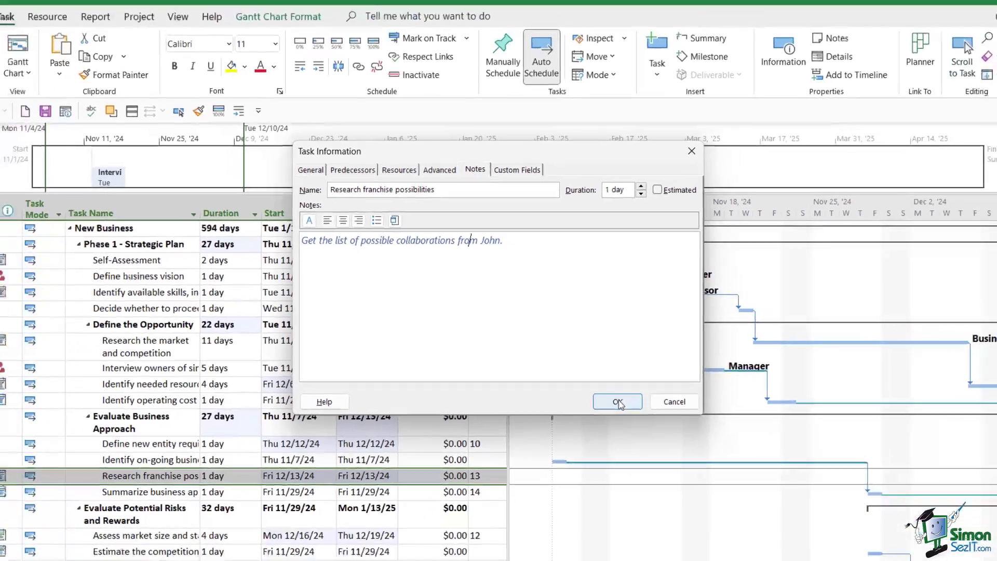
left_click(655, 439)
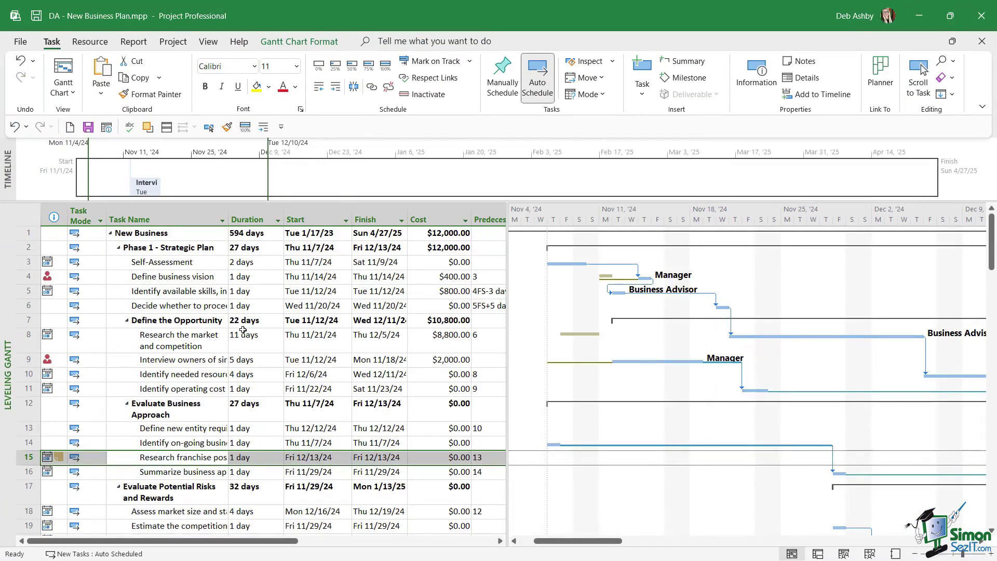
Reschedule Define business vision to its available date, moving it to Mon 11/11/24
scroll(242, 331, "down", 3)
left_click(174, 384)
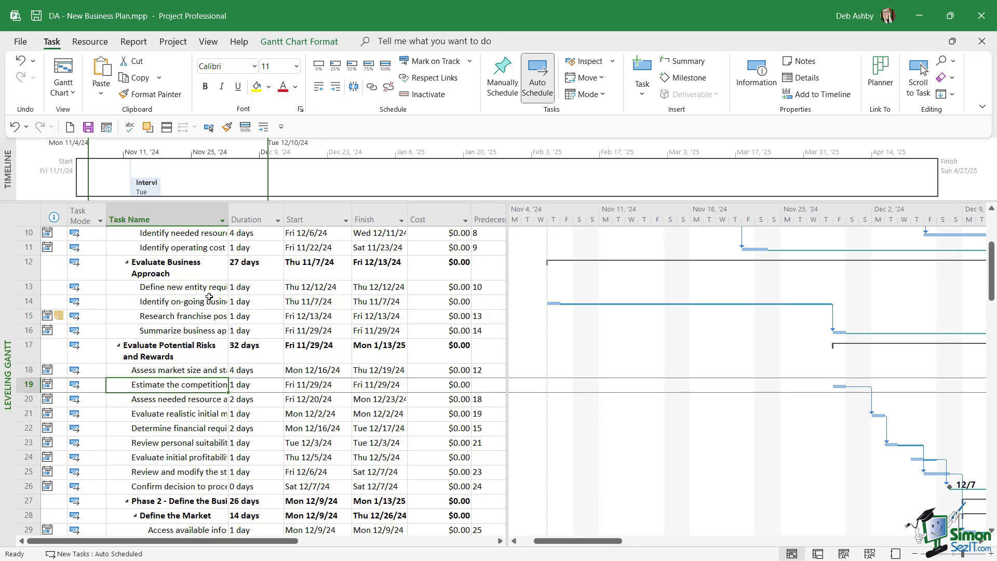
scroll(379, 281, "up", 3)
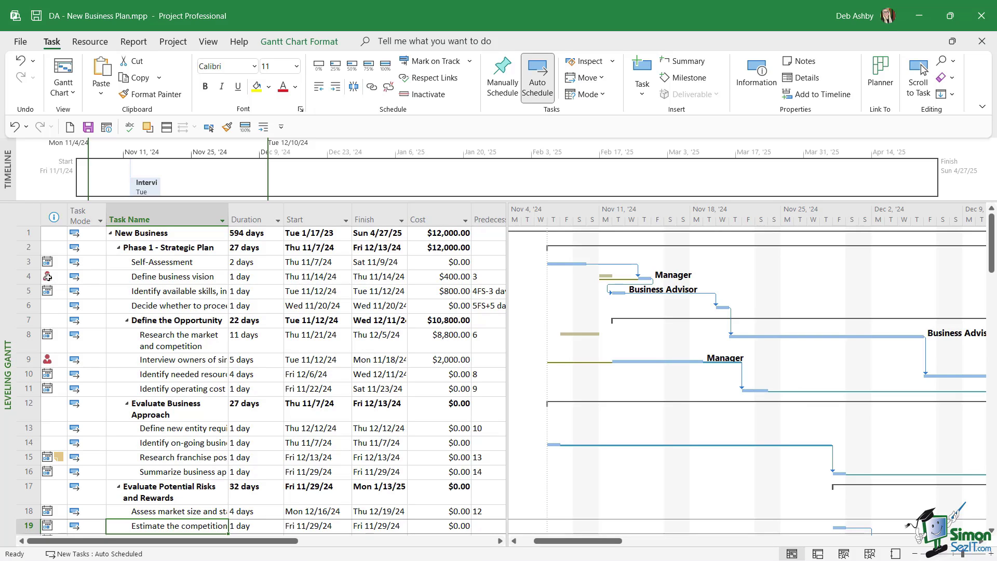
right_click(47, 277)
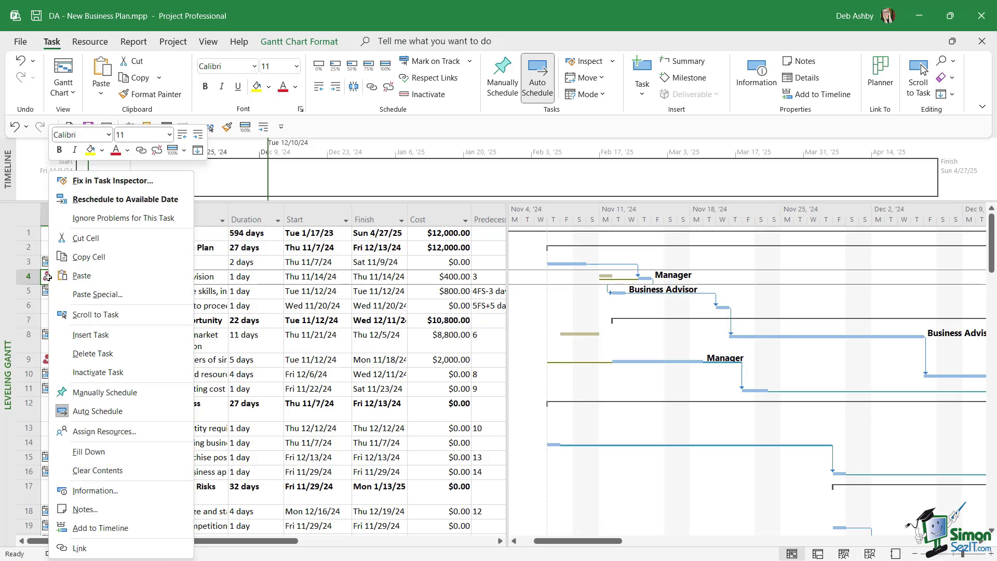
left_click(125, 200)
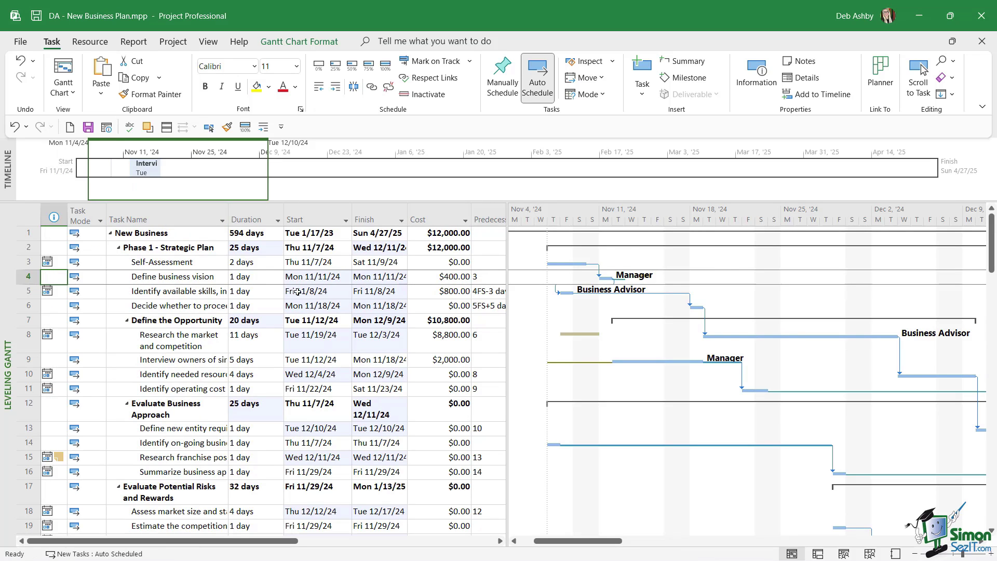
left_click(262, 306)
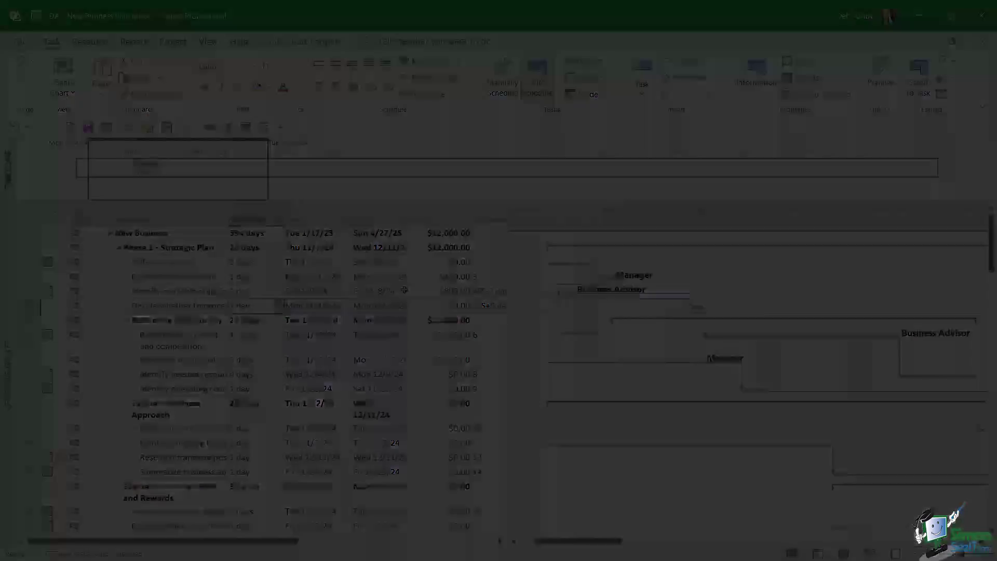